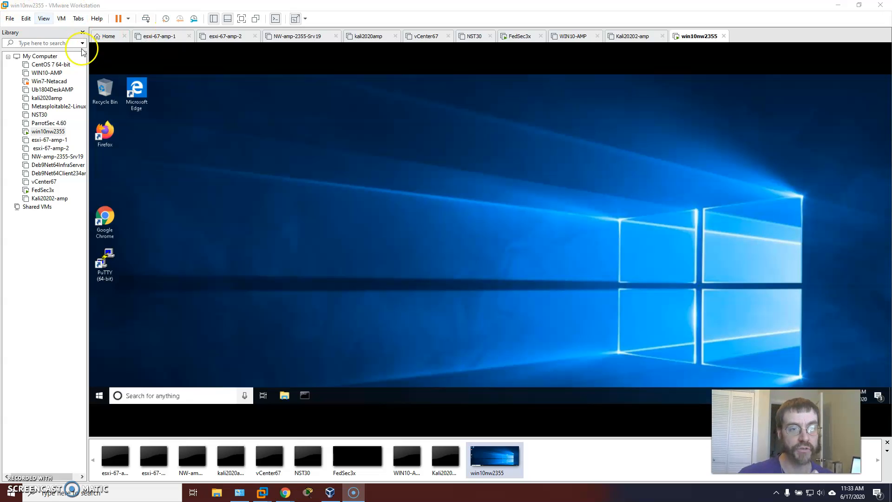
# Step: Review the virtual printer option in the Devices section of the Workstation preferences and accept the dialog
pyautogui.click(26, 19)
pyautogui.click(55, 76)
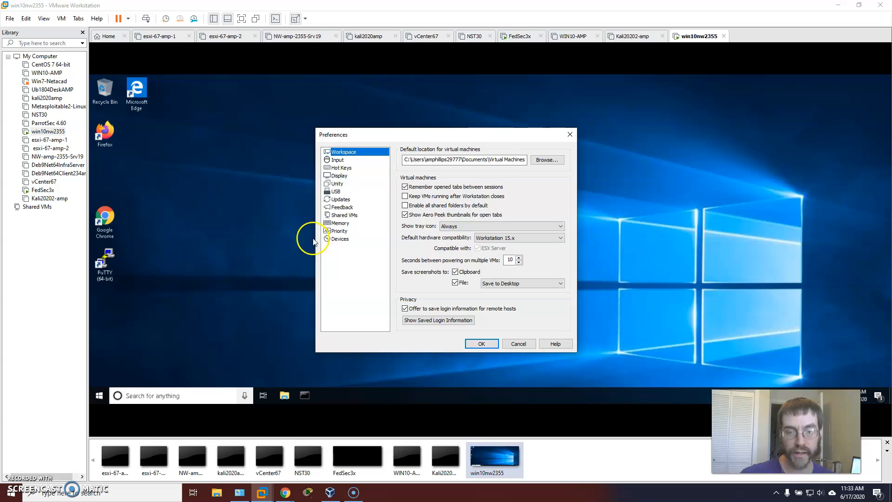
pyautogui.click(336, 239)
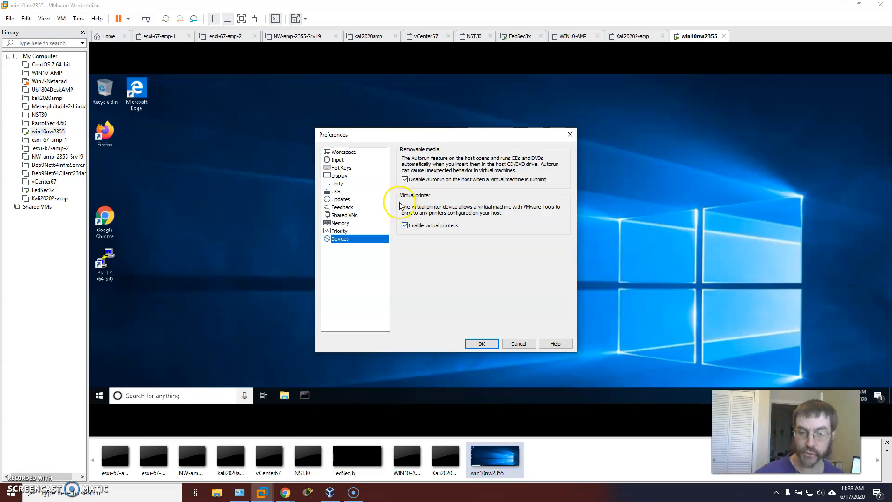
pyautogui.click(482, 344)
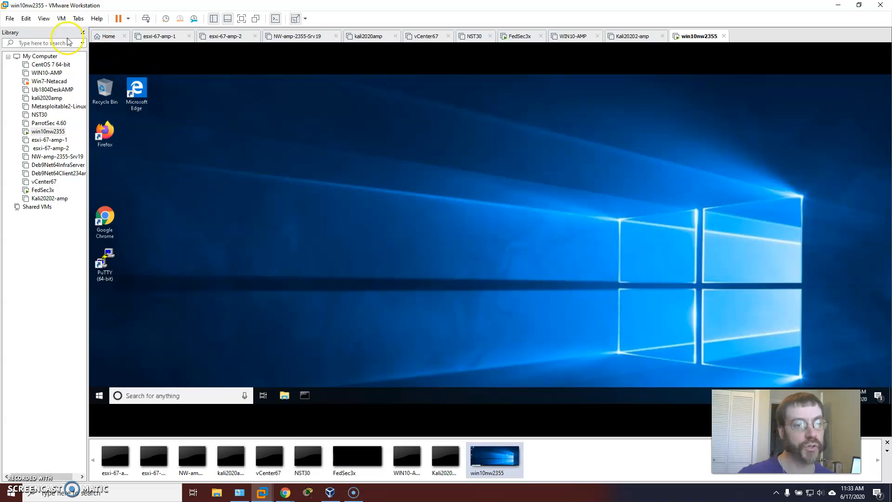
# Step: Start the virtual printer installation for win10nw2355 and open the Virtual Printer disc in the guest's File Explorer
pyautogui.click(61, 18)
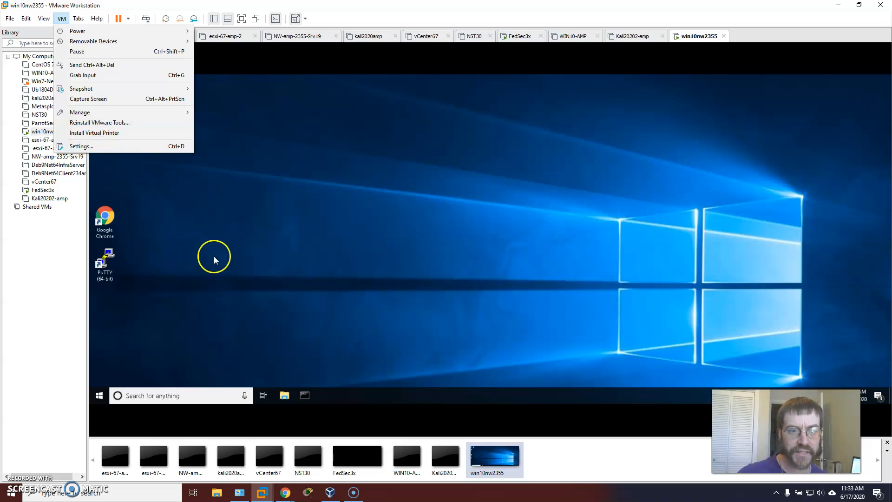
pyautogui.click(105, 135)
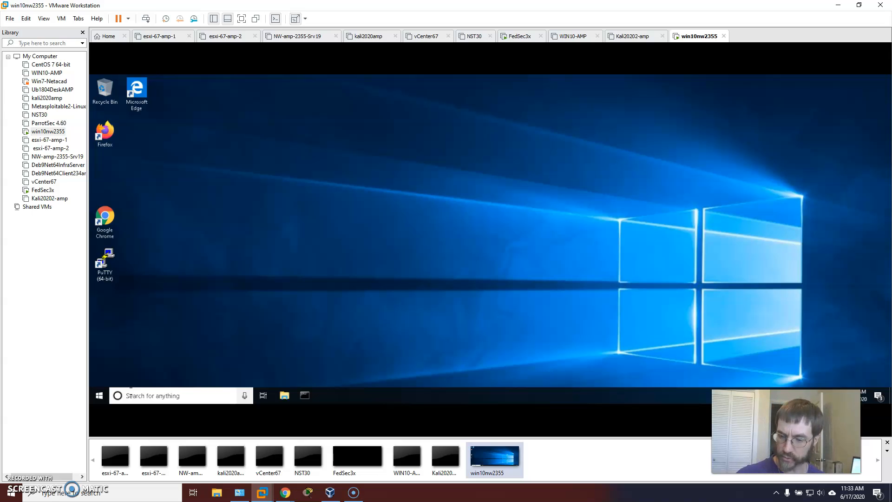
pyautogui.click(286, 399)
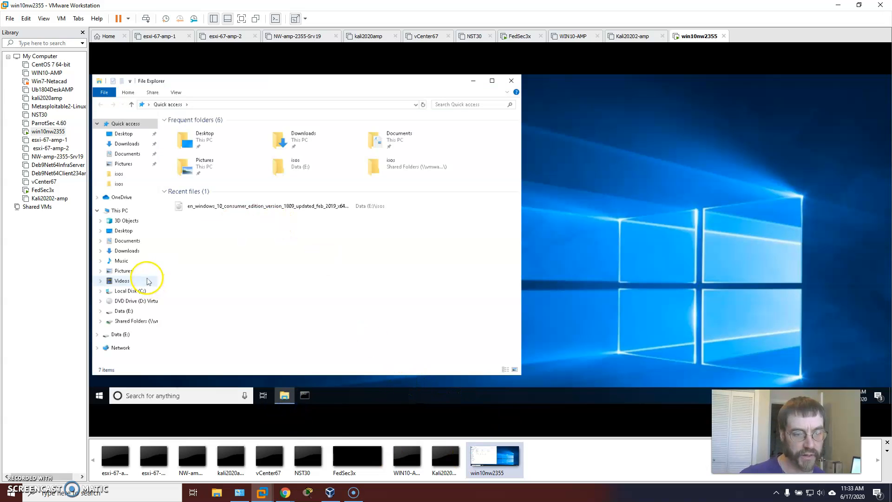
pyautogui.click(139, 302)
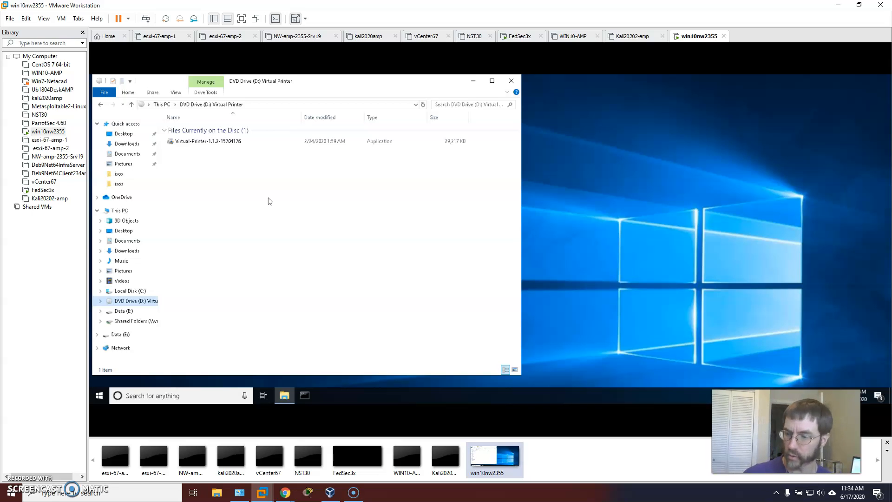
pyautogui.moveTo(323, 81); pyautogui.dragTo(541, 89)
pyautogui.click(475, 176)
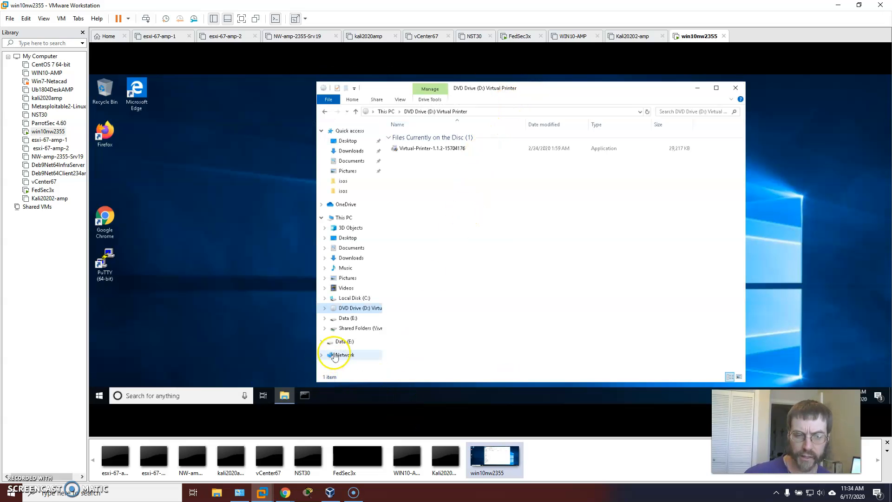
# Step: Open Control Panel in the Windows 10 guest
pyautogui.click(166, 396)
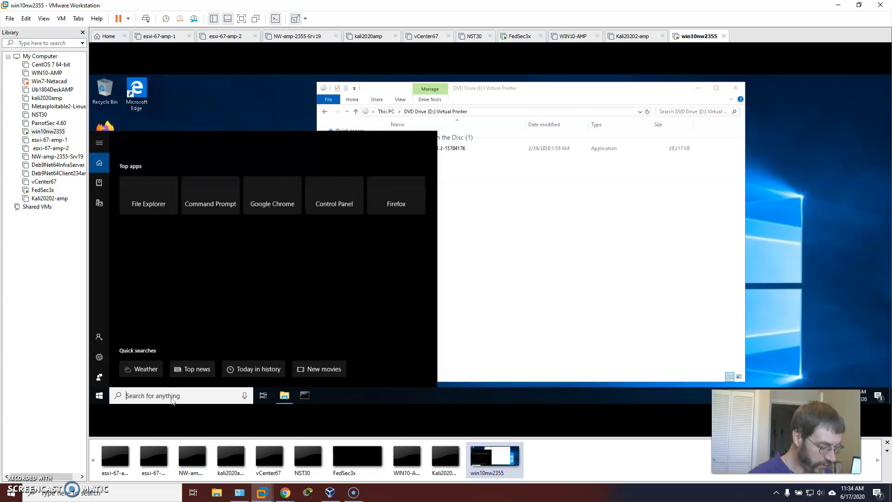
pyautogui.write('contro')
pyautogui.press('BackSpace')
pyautogui.press('BackSpace')
pyautogui.press('BackSpace')
pyautogui.press('BackSpace')
pyautogui.press('BackSpace')
pyautogui.press('BackSpace')
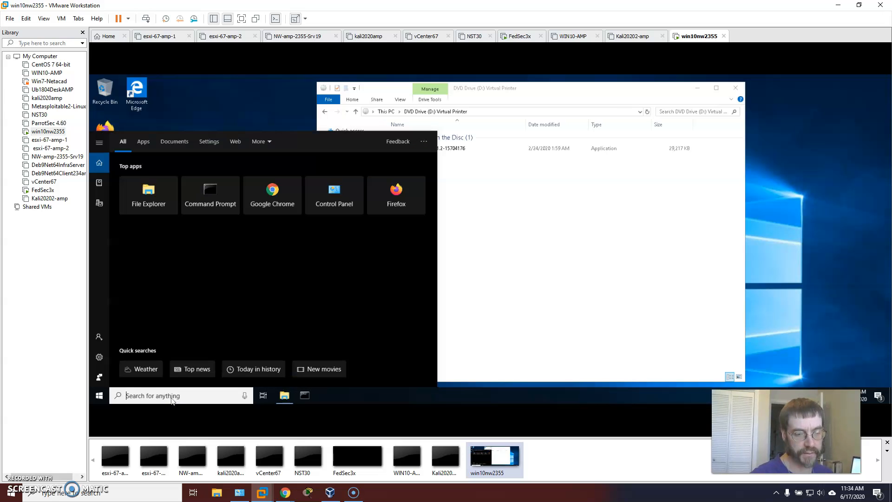
pyautogui.click(319, 206)
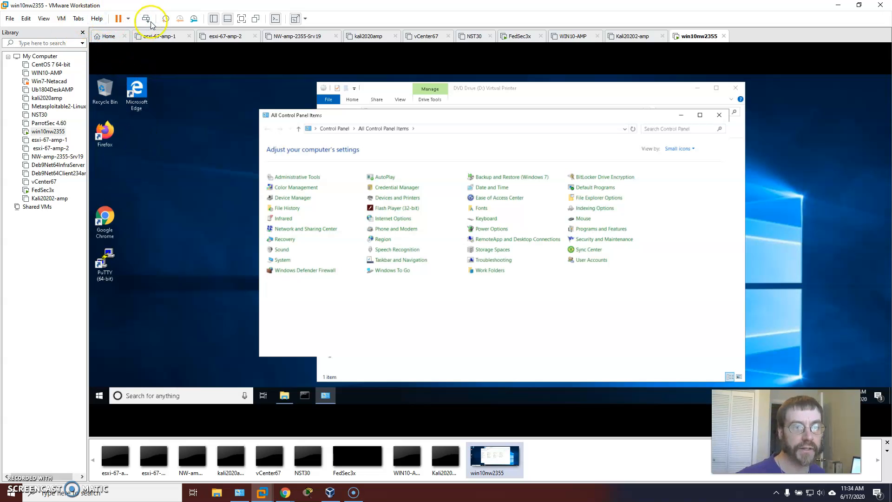
# Step: Hide the library sidebar and toggle the thumbnail bar off and back on
pyautogui.click(214, 18)
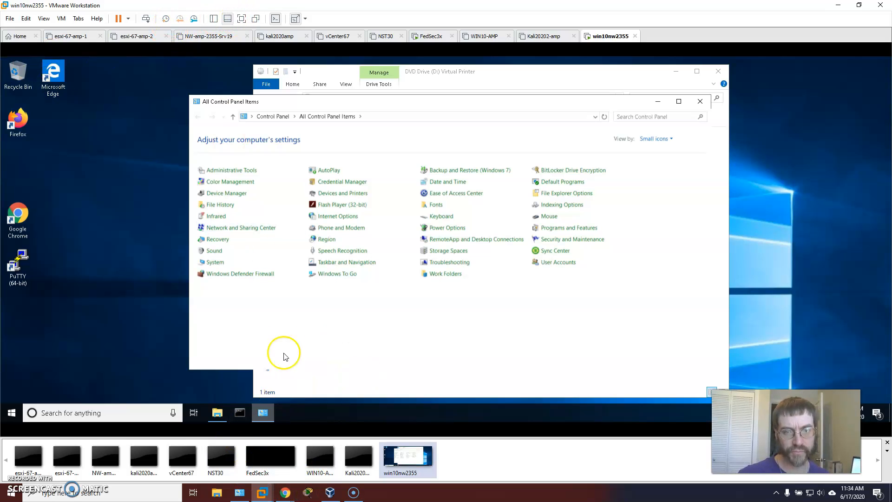
pyautogui.click(228, 20)
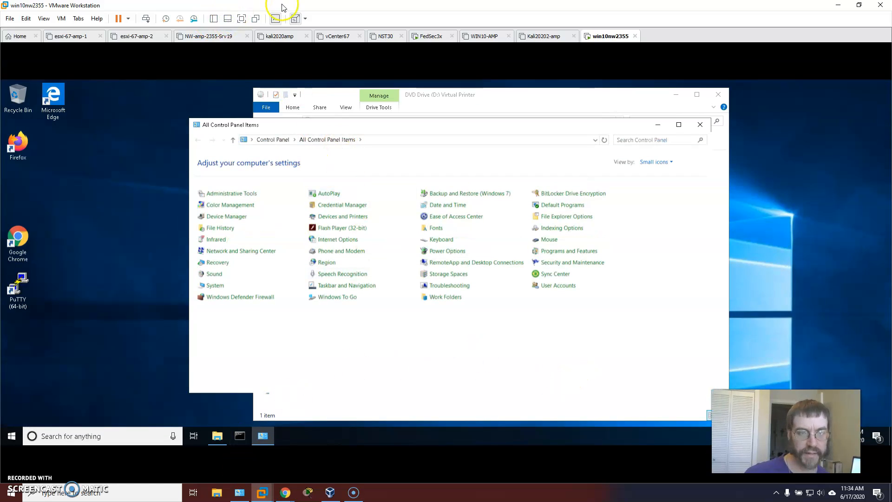
pyautogui.click(228, 19)
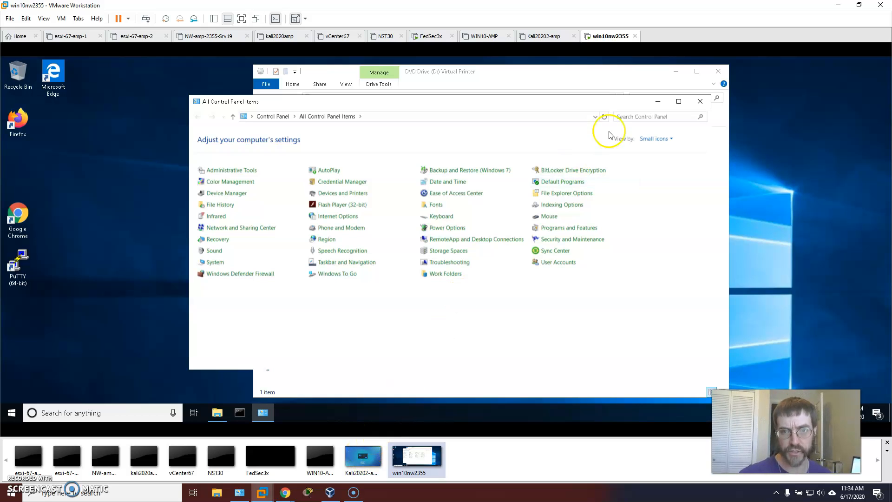
# Step: View the Kali20202-amp virtual machine briefly and return to win10nw2355
pyautogui.click(544, 39)
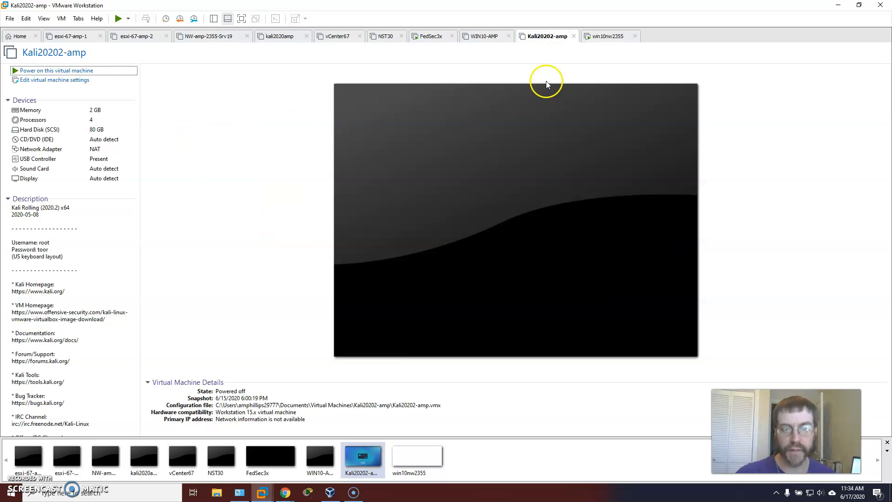
pyautogui.click(430, 470)
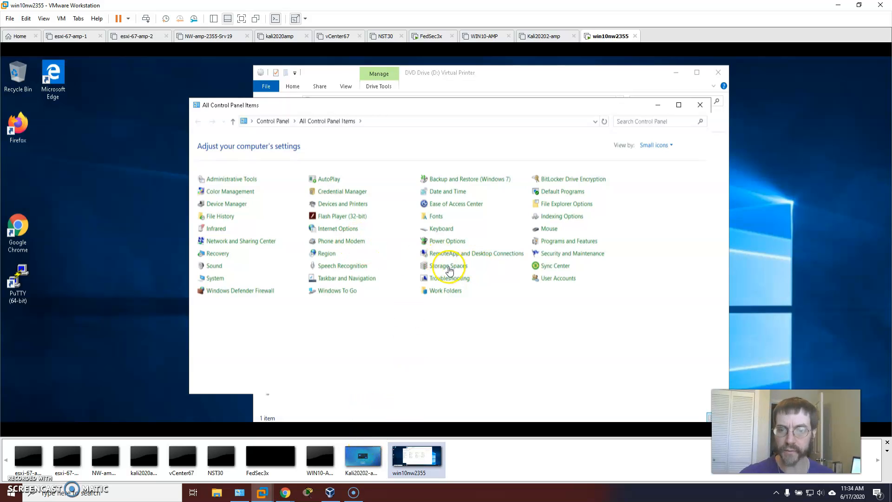
pyautogui.click(567, 238)
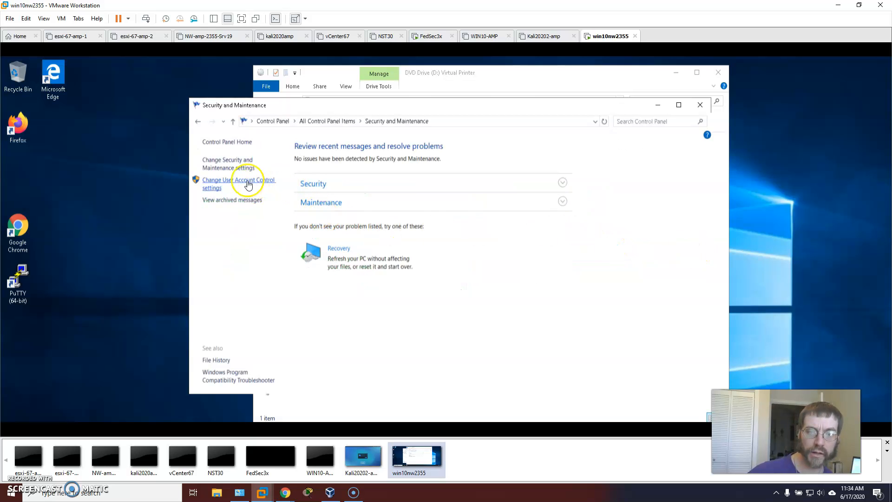
pyautogui.click(197, 121)
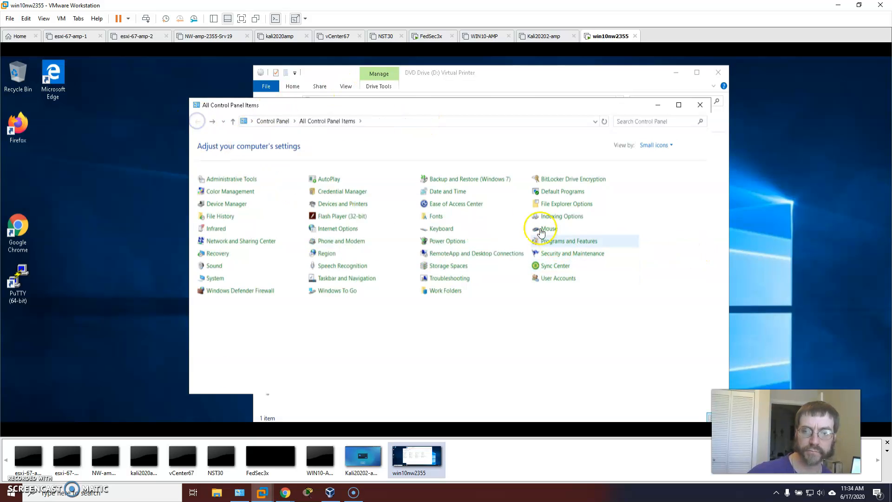
pyautogui.click(565, 251)
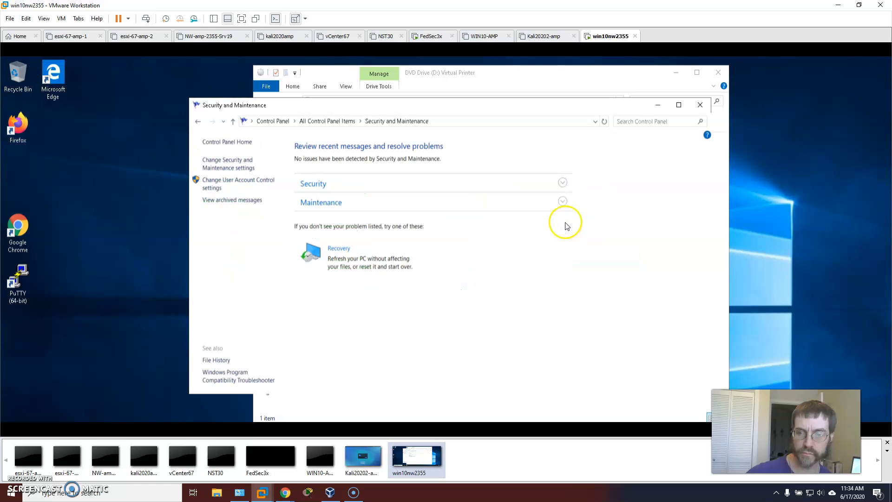
pyautogui.click(197, 120)
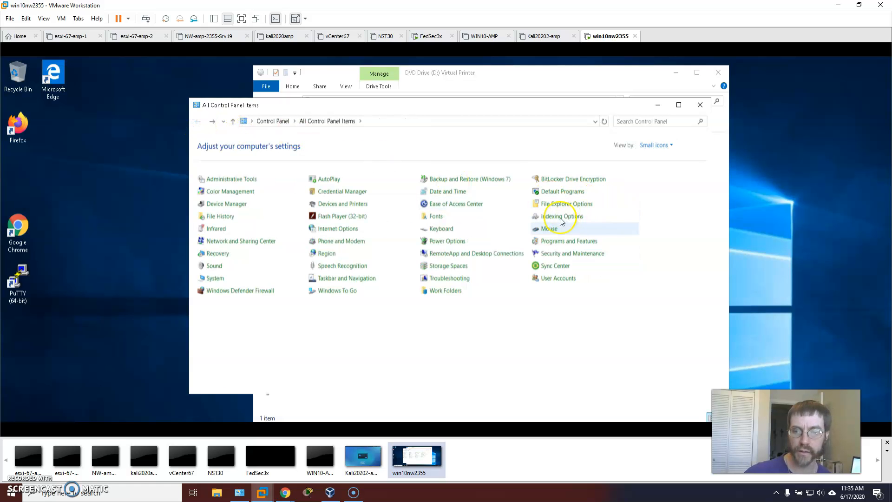
# Step: Open the guest's Programs and Features list and scale the guest display with Keep Aspect Ratio Stretch
pyautogui.click(567, 235)
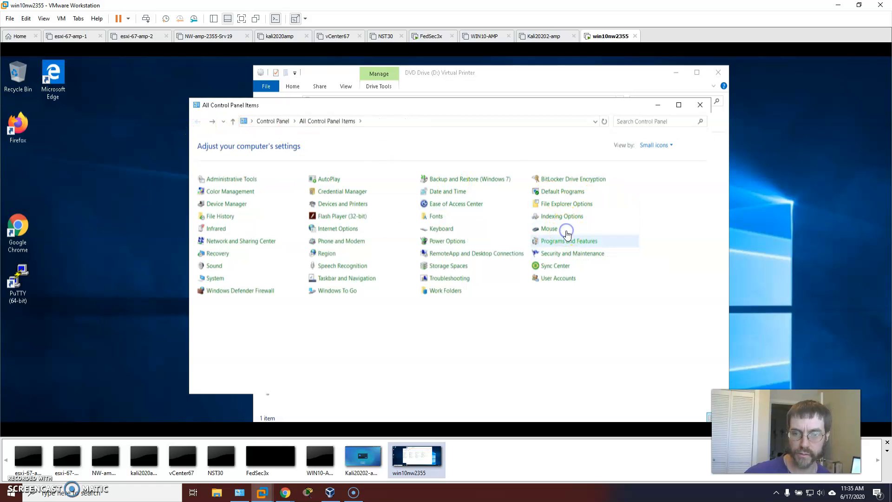
pyautogui.click(304, 18)
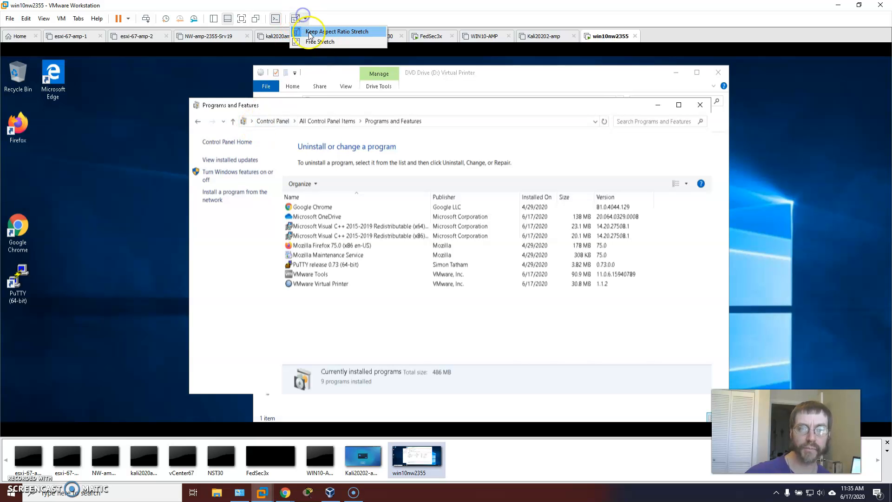
pyautogui.click(311, 32)
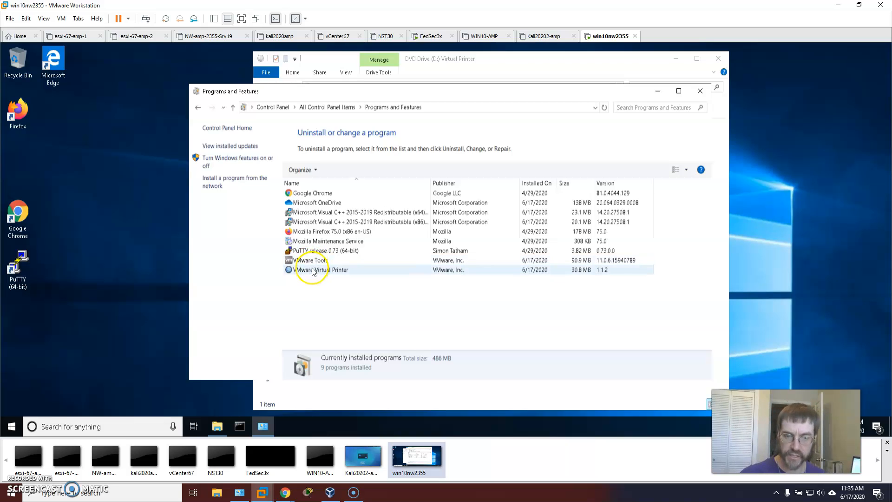
pyautogui.click(14, 427)
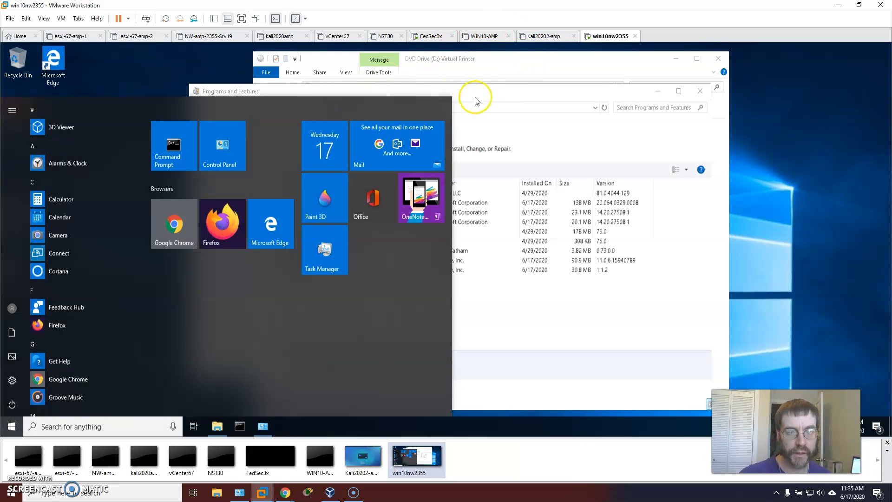
pyautogui.click(514, 85)
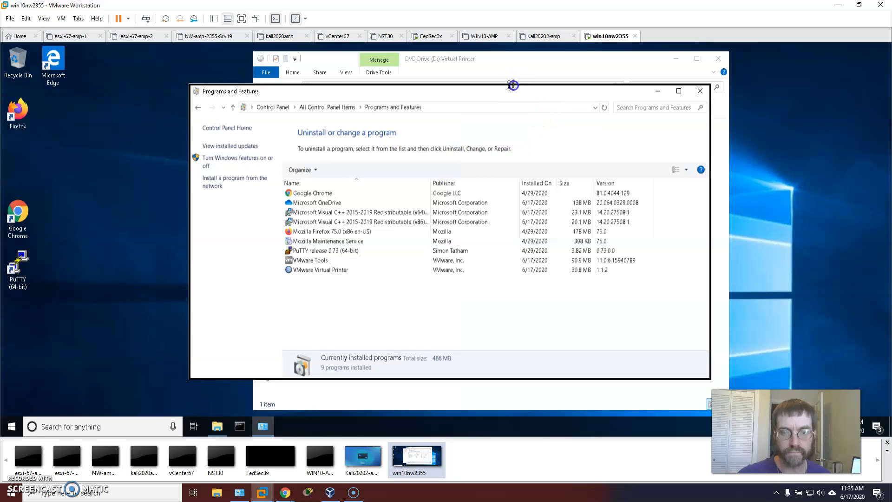
# Step: Examine the guest's printers in Devices and Printers and its print queues in Device Manager
pyautogui.click(325, 107)
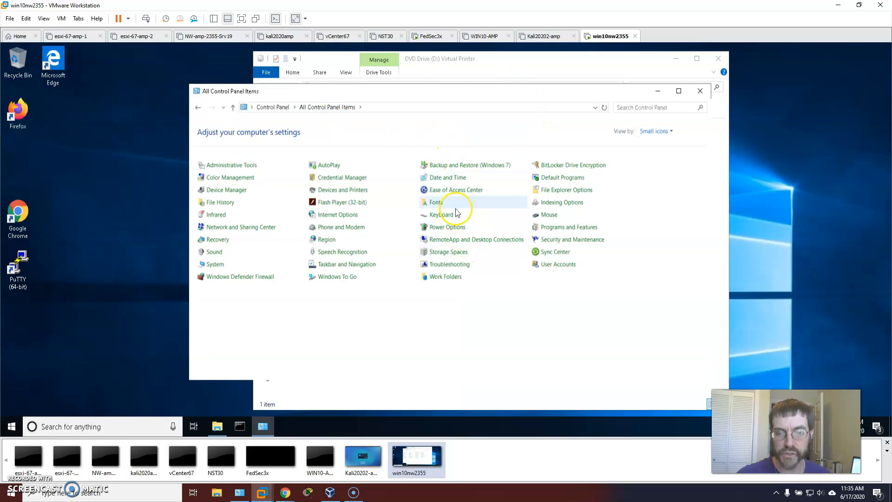
pyautogui.click(354, 189)
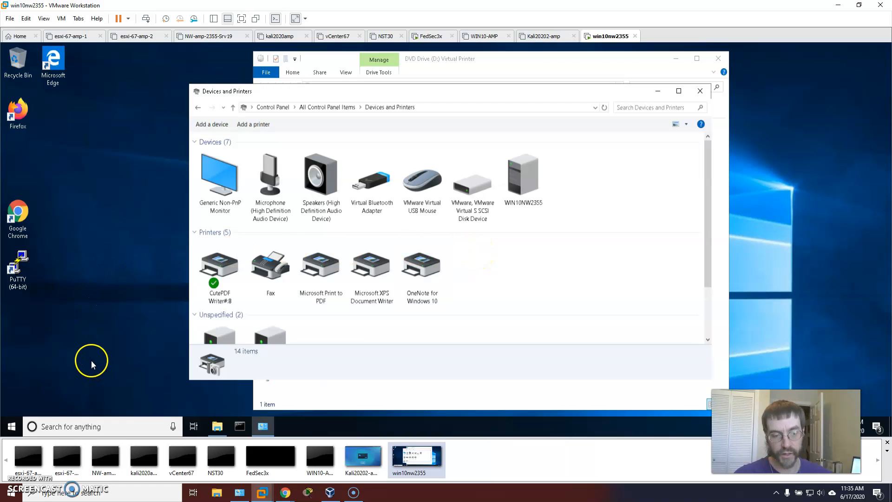
pyautogui.click(319, 104)
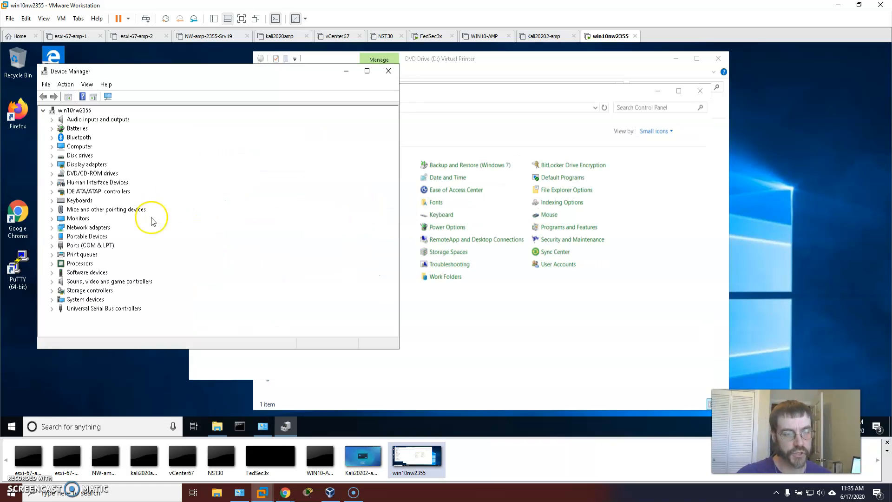
pyautogui.click(51, 254)
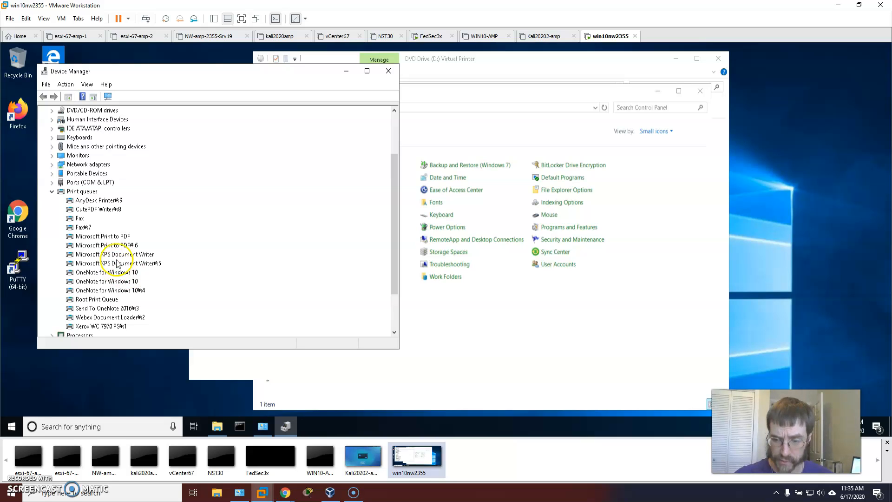
pyautogui.click(389, 71)
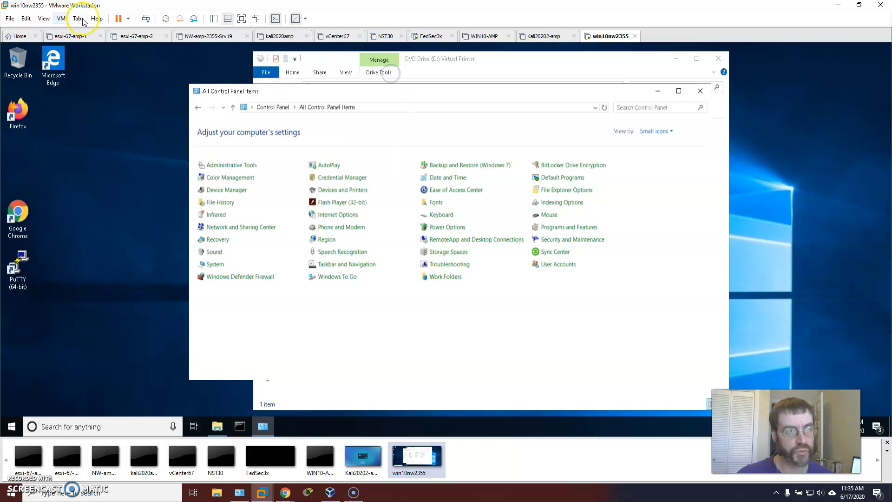
# Step: Examine the Printer device's connection options in the virtual machine's hardware settings and close the settings
pyautogui.click(61, 18)
pyautogui.click(97, 146)
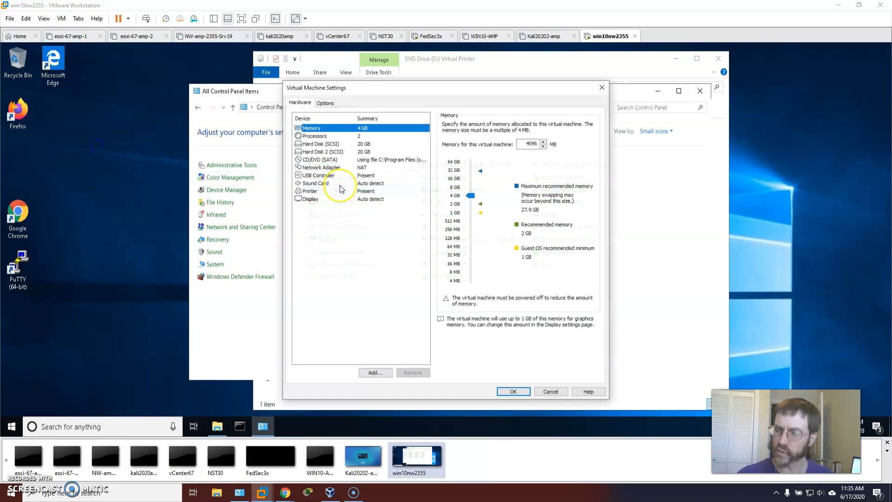
pyautogui.click(309, 192)
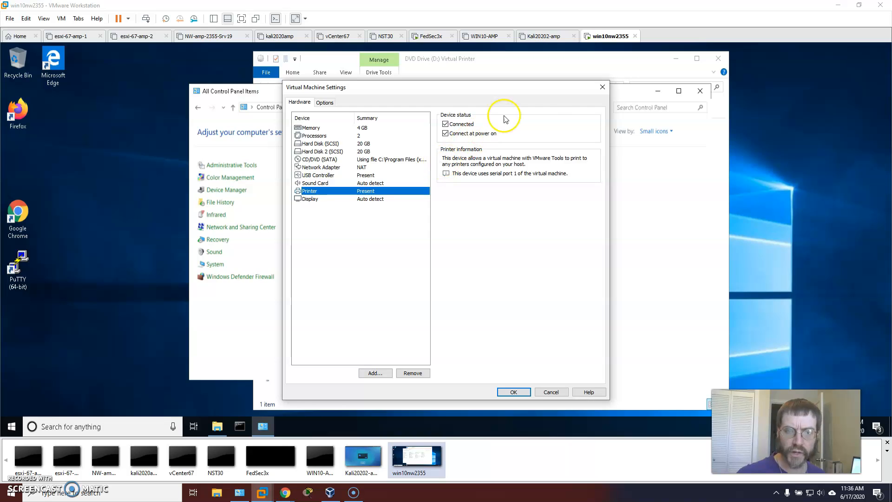
pyautogui.click(603, 87)
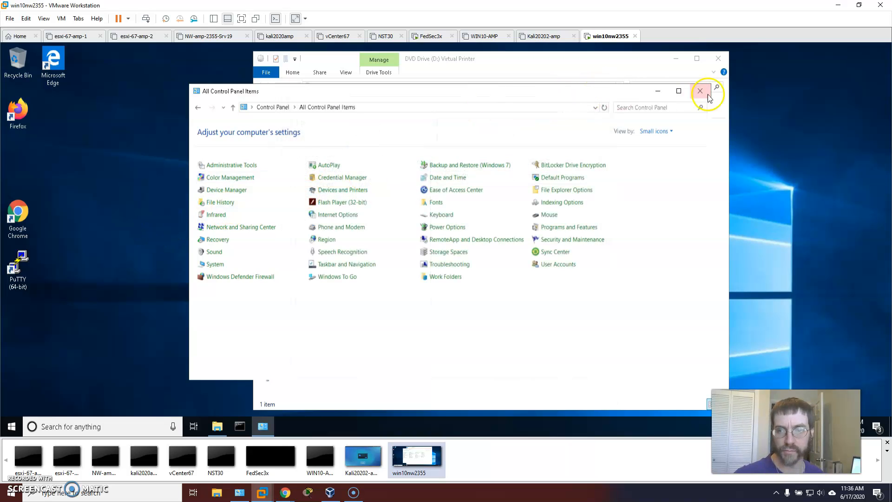
# Step: Minimize the Control Panel window to view the Virtual Printer disc, and restore it
pyautogui.click(658, 90)
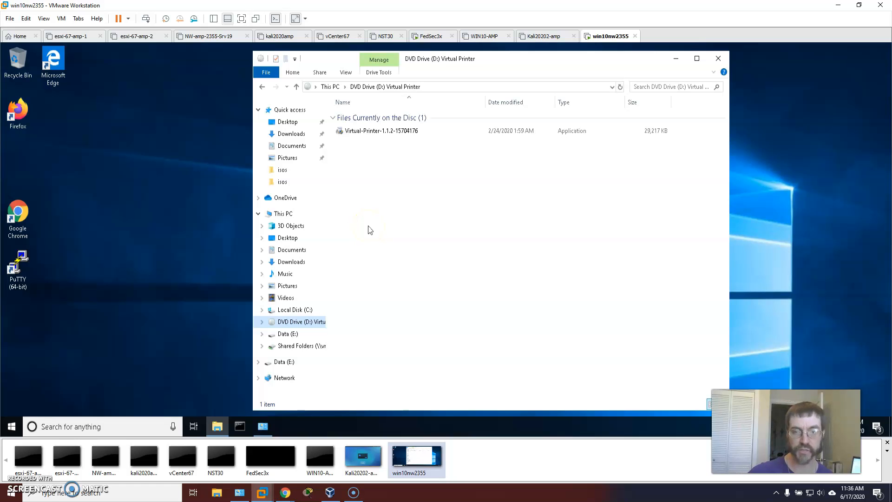
pyautogui.click(263, 426)
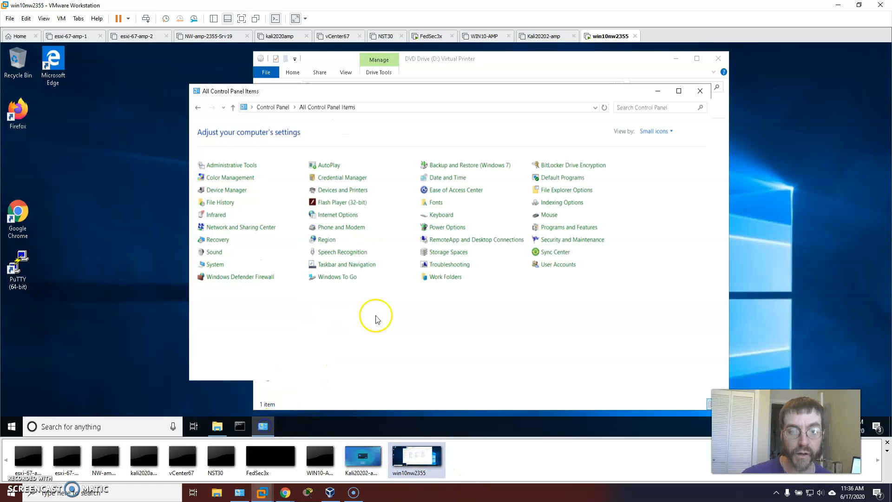
# Step: Open the guest's Windows Features from Programs and Features and expand Hyper-V and its Management Tools
pyautogui.click(553, 229)
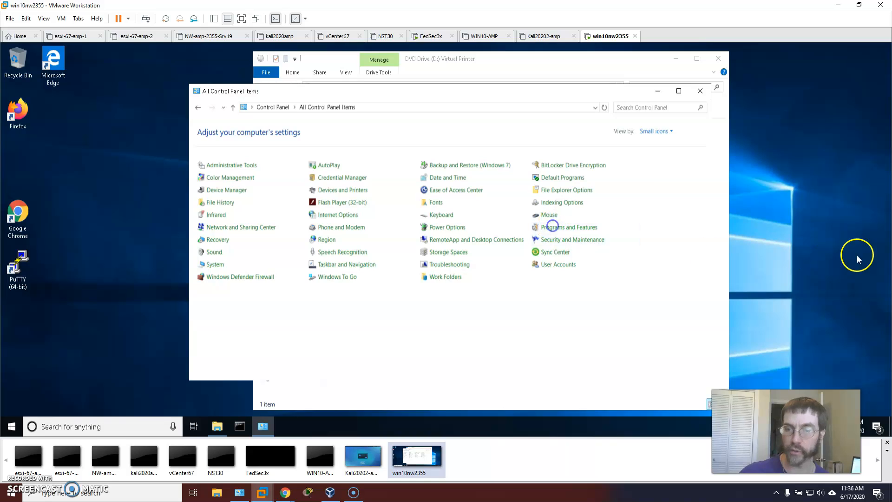
pyautogui.click(246, 161)
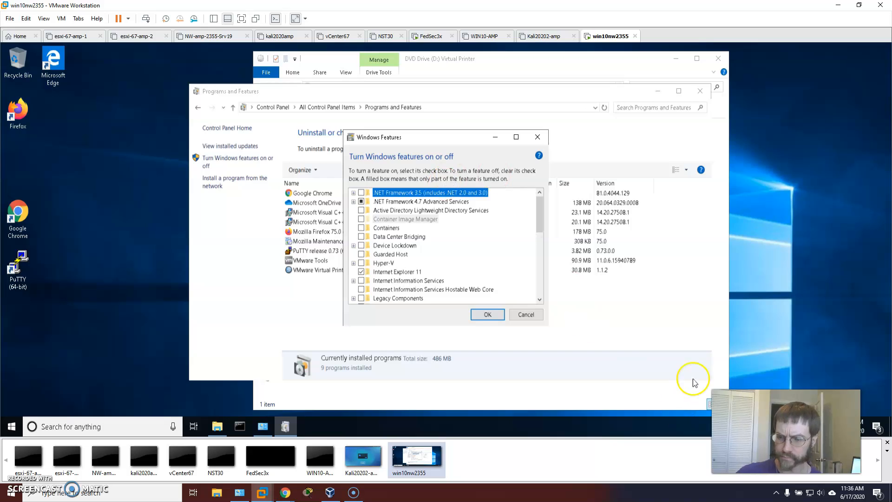
pyautogui.moveTo(787, 432); pyautogui.dragTo(808, 364)
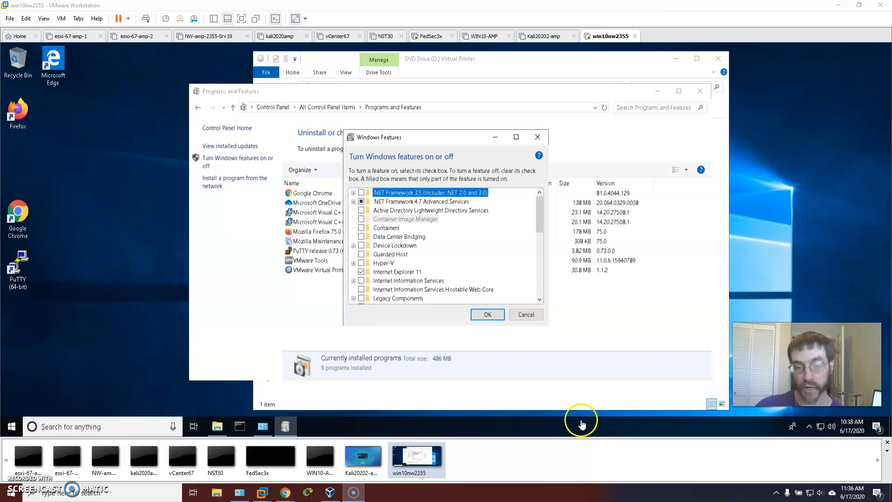
pyautogui.click(354, 263)
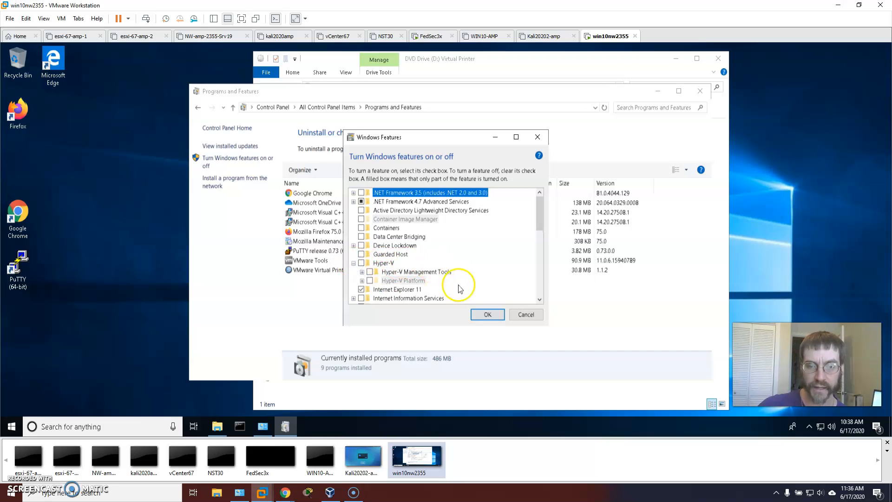
pyautogui.click(363, 272)
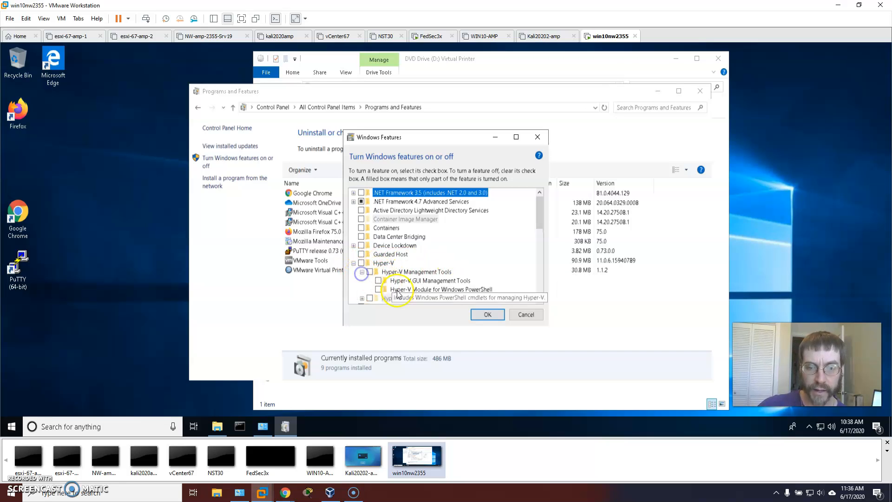
# Step: Try selecting Hyper-V Management Tools, examine the Hyper-V Platform components, then toggle the Hyper-V feature and close Windows Features
pyautogui.click(370, 272)
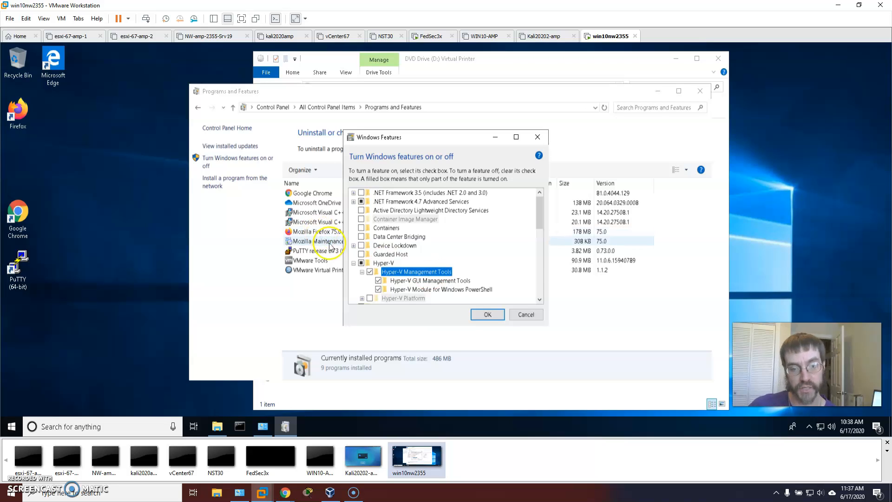
pyautogui.scroll(-1, 468, 291)
pyautogui.click(361, 280)
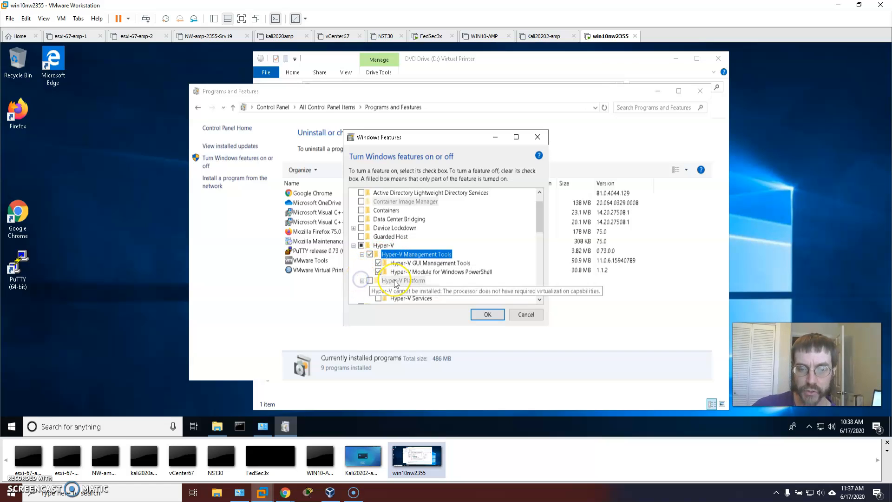
pyautogui.scroll(-1, 405, 262)
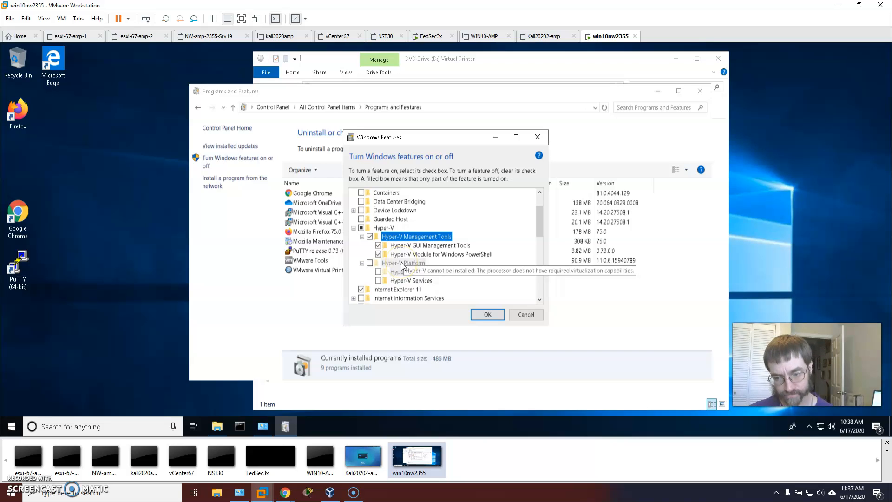
pyautogui.click(362, 228)
pyautogui.click(485, 315)
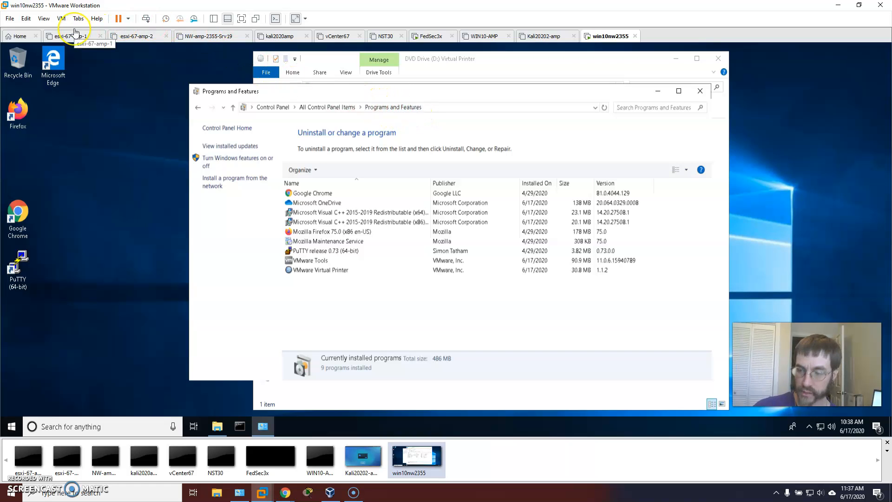
# Step: Examine the processor and virtualization engine options in the running virtual machine's hardware settings and close the settings
pyautogui.click(61, 19)
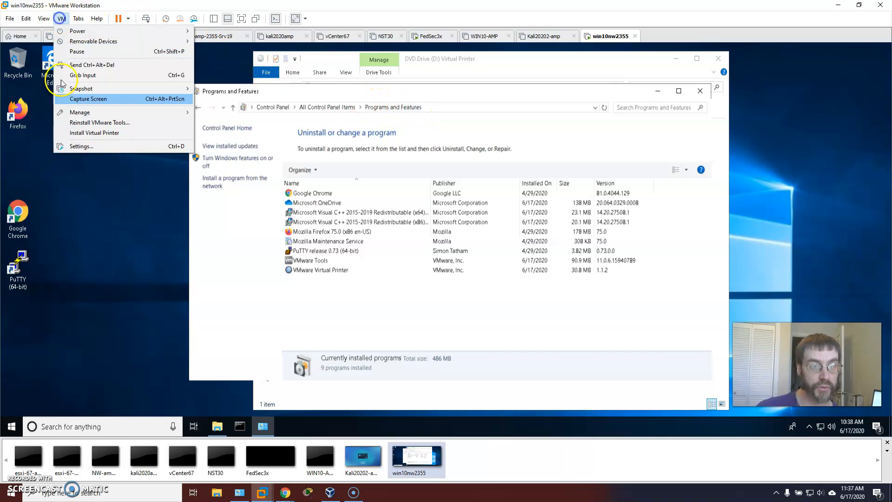
pyautogui.click(83, 147)
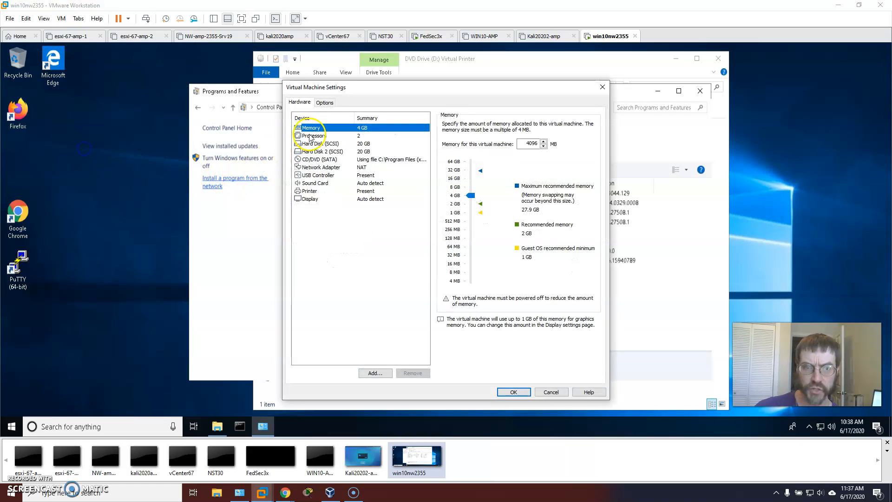
pyautogui.click(309, 135)
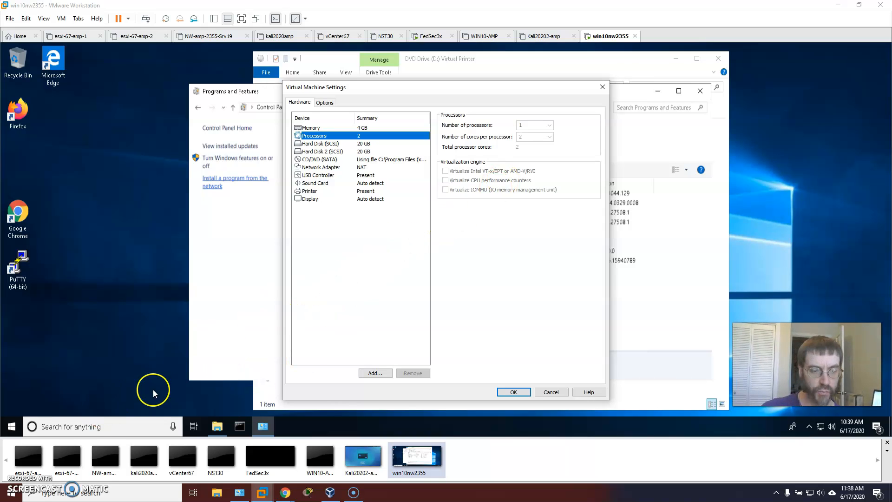
pyautogui.click(602, 86)
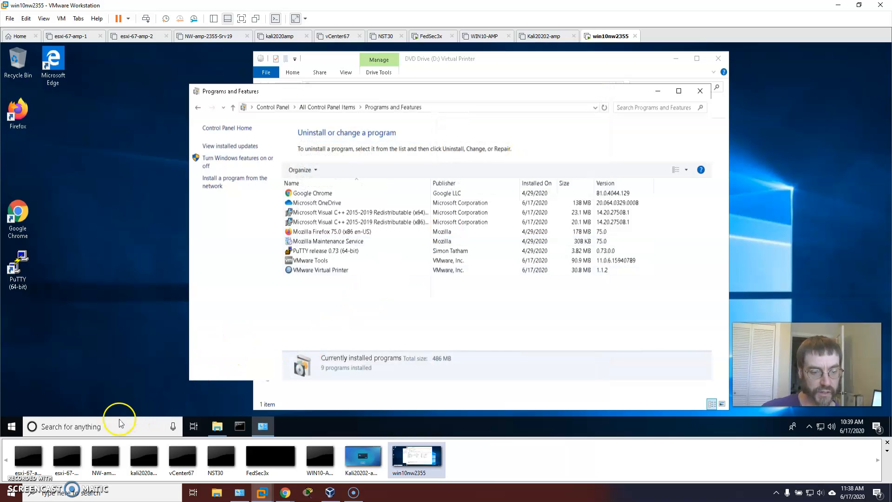
# Step: Run dxdiag in the guest with the driver signature check, examine the system information, and exit the tool
pyautogui.click(110, 424)
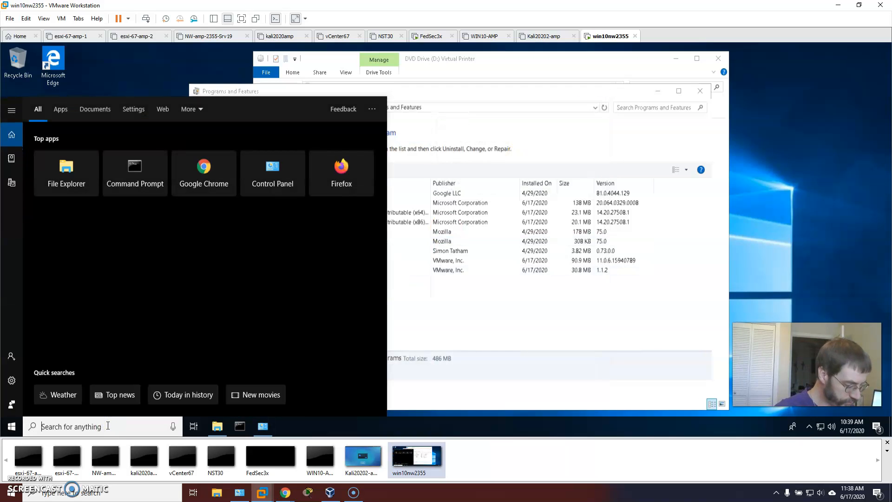
pyautogui.write('dxdiga')
pyautogui.press('BackSpace')
pyautogui.press('BackSpace')
pyautogui.write('ag')
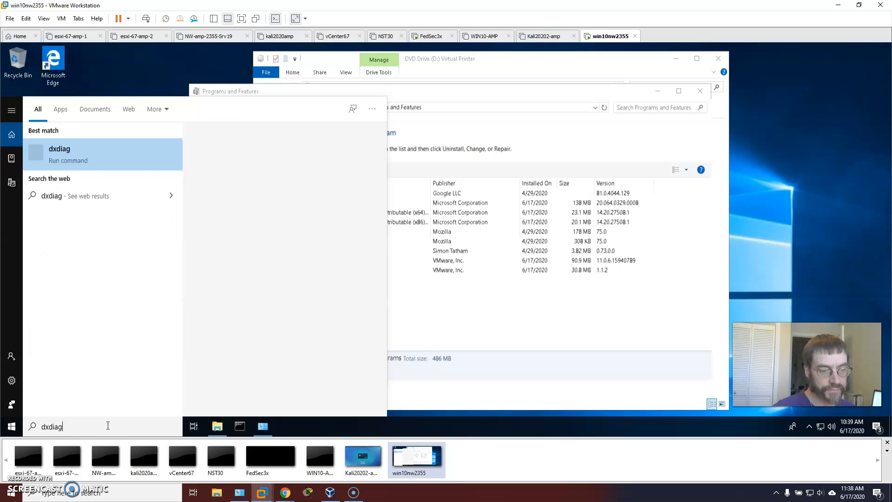
pyautogui.click(117, 148)
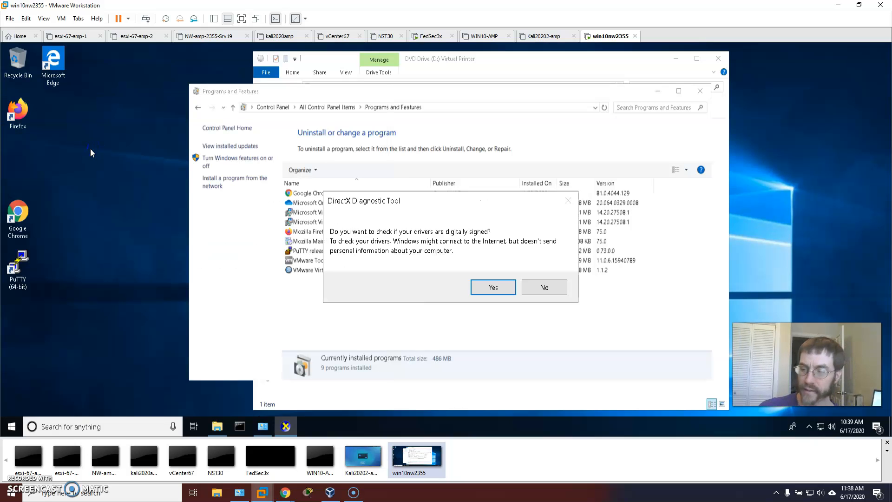
pyautogui.click(493, 287)
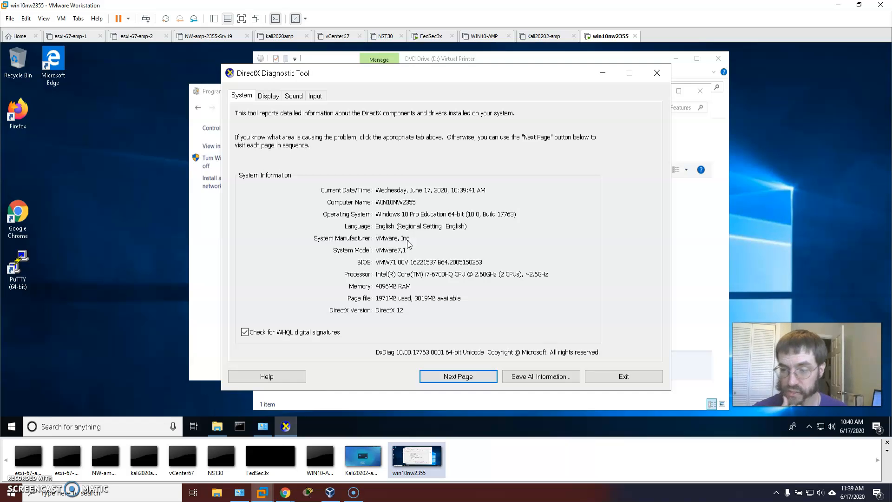
pyautogui.click(630, 375)
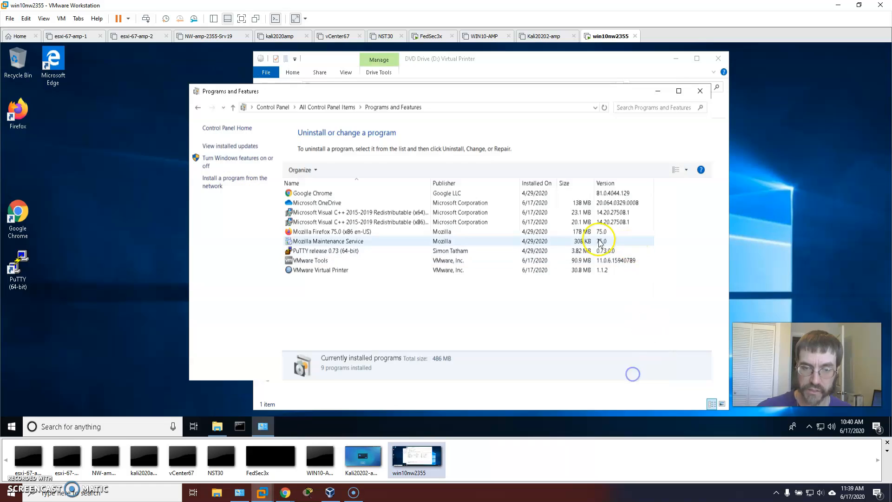
# Step: Close the Programs and Features and Virtual Printer disc windows and shut down the guest
pyautogui.click(704, 91)
pyautogui.click(719, 58)
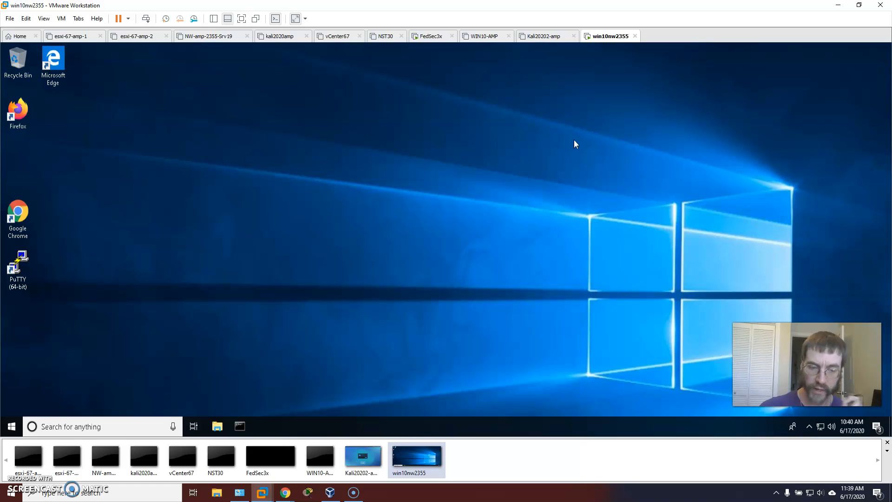
pyautogui.click(11, 424)
pyautogui.click(19, 406)
pyautogui.click(52, 364)
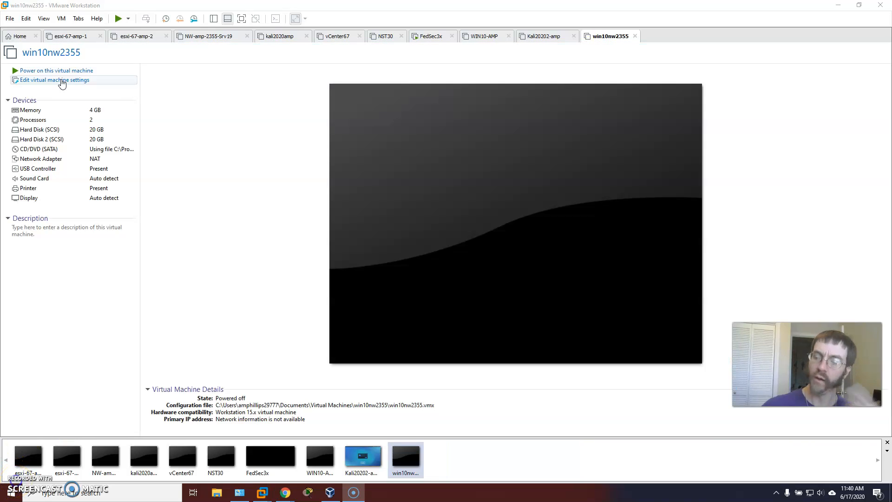
# Step: Enable virtualization of Intel VT-x/EPT or AMD-V/RVI, CPU performance counters and IOMMU in the virtual machine's processor settings
pyautogui.click(60, 80)
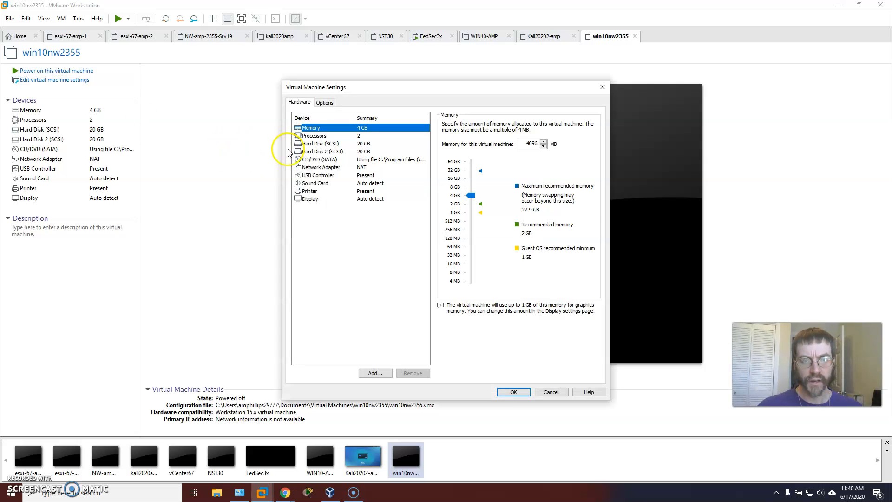
pyautogui.click(313, 136)
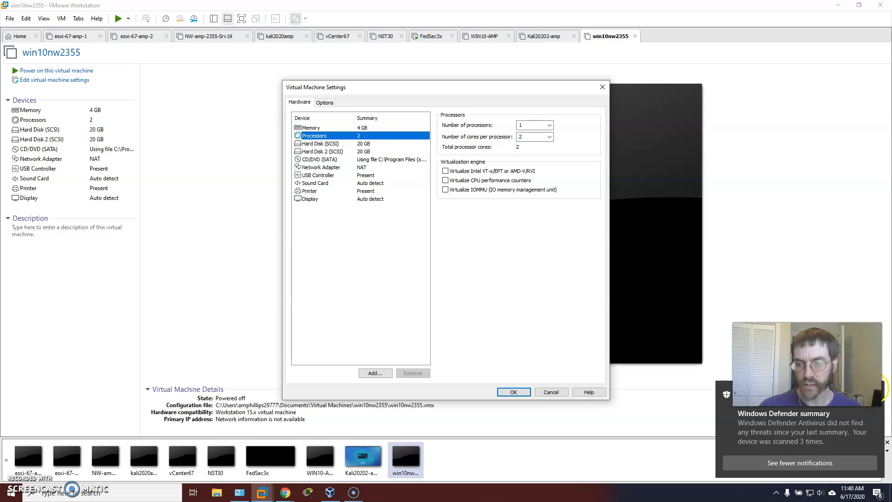
pyautogui.click(873, 391)
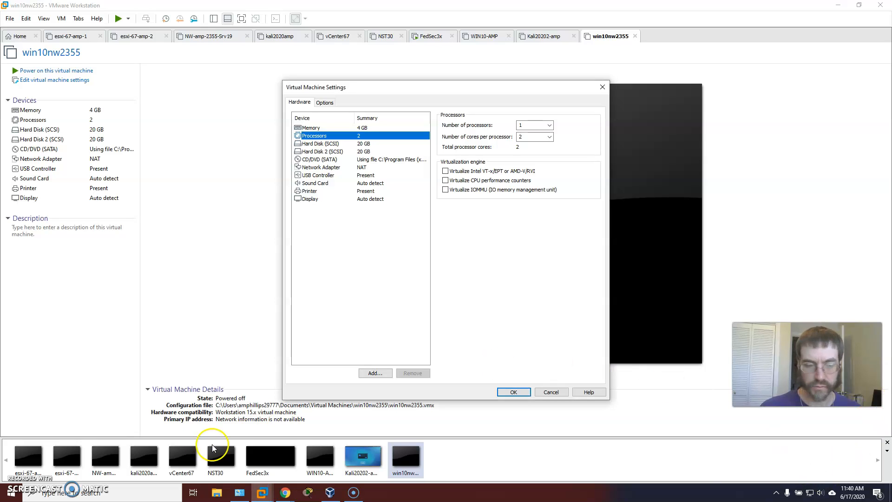
pyautogui.click(354, 493)
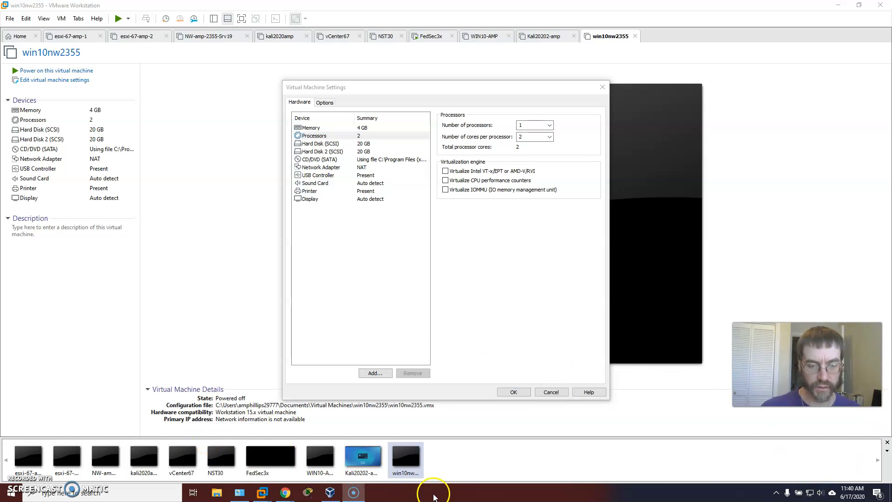
pyautogui.click(445, 171)
pyautogui.click(445, 180)
pyautogui.click(445, 190)
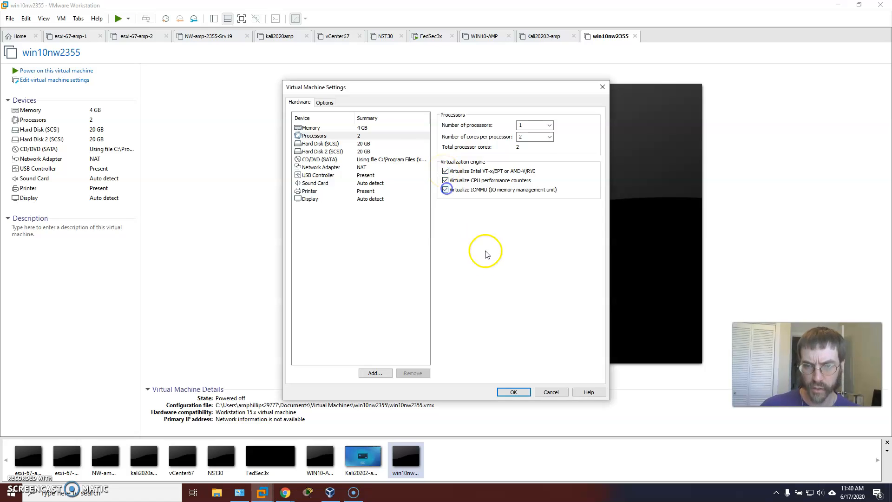
# Step: Check the choices for number of processors and cores per processor, and save the virtual machine settings
pyautogui.click(549, 139)
pyautogui.click(567, 136)
pyautogui.click(536, 126)
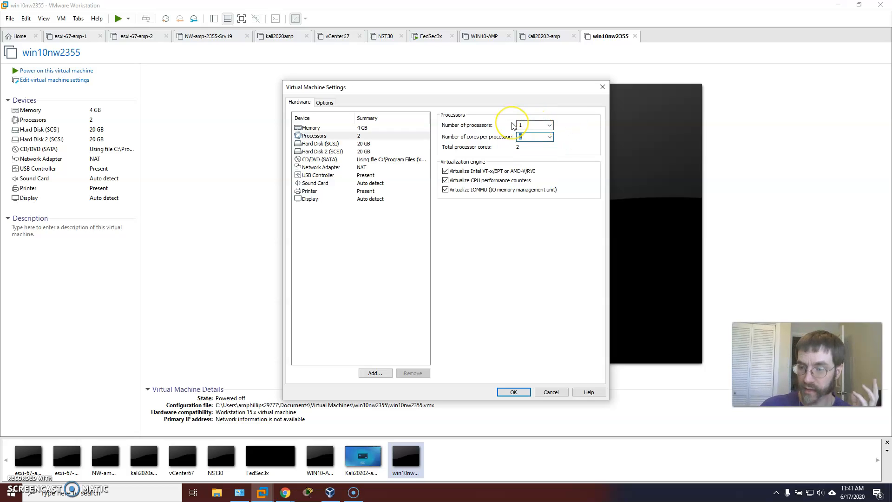
pyautogui.click(527, 125)
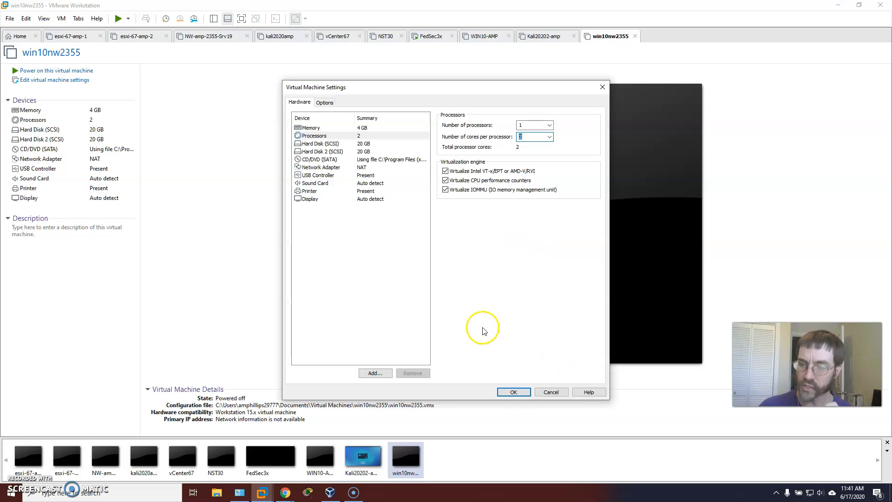
pyautogui.click(515, 393)
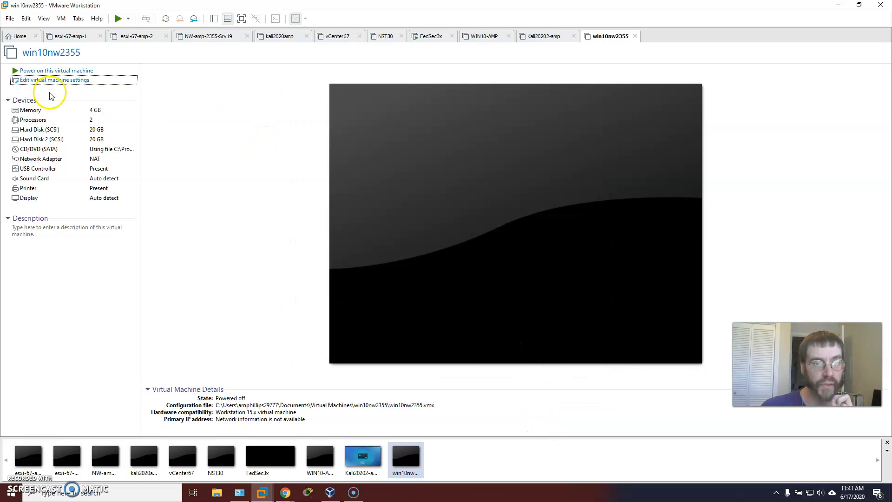
# Step: Power on the win10nw2355 virtual machine and scale its display with Keep Aspect Ratio Stretch
pyautogui.click(50, 72)
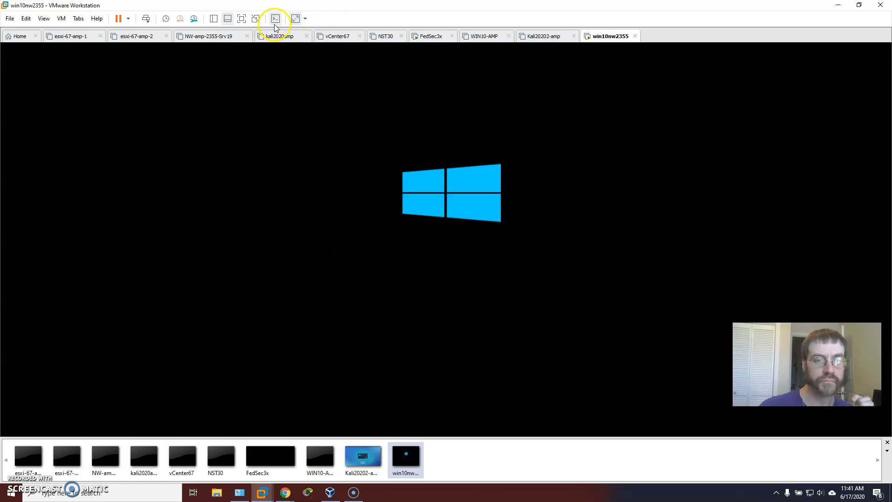
pyautogui.click(305, 18)
pyautogui.click(308, 32)
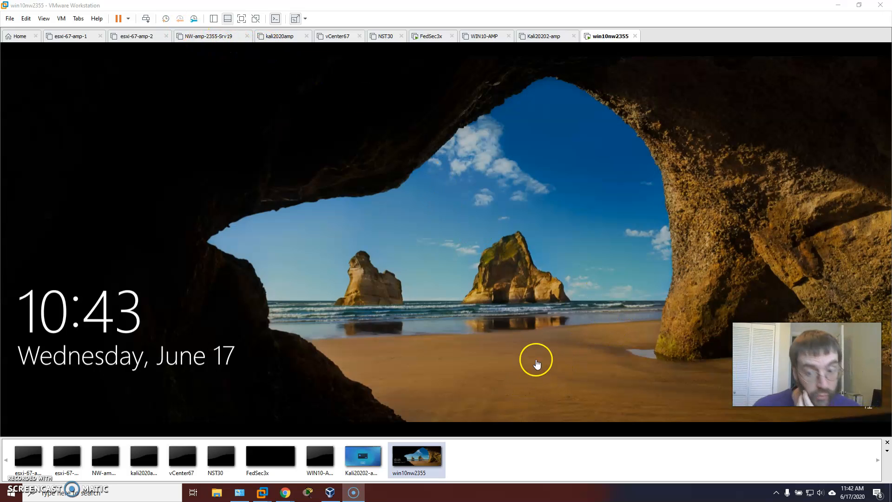
# Step: Unlock the guest's lock screen and sign in to Windows by entering the account password
pyautogui.click(471, 300)
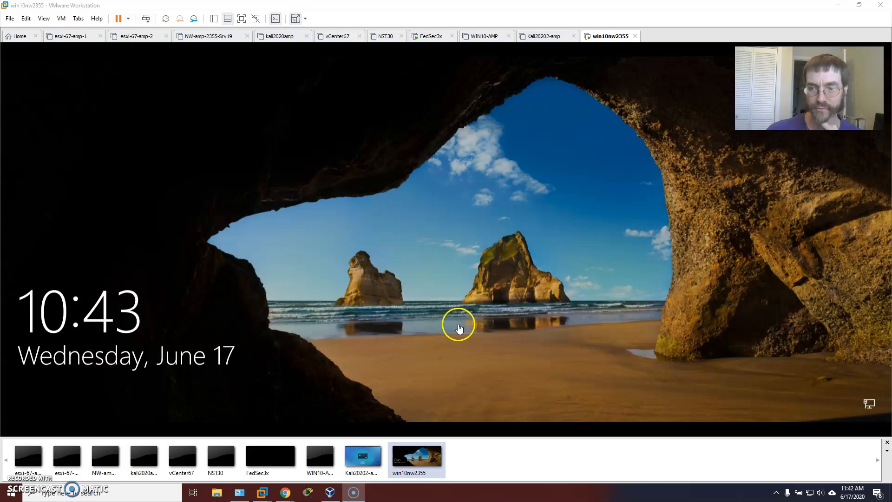
pyautogui.click(146, 20)
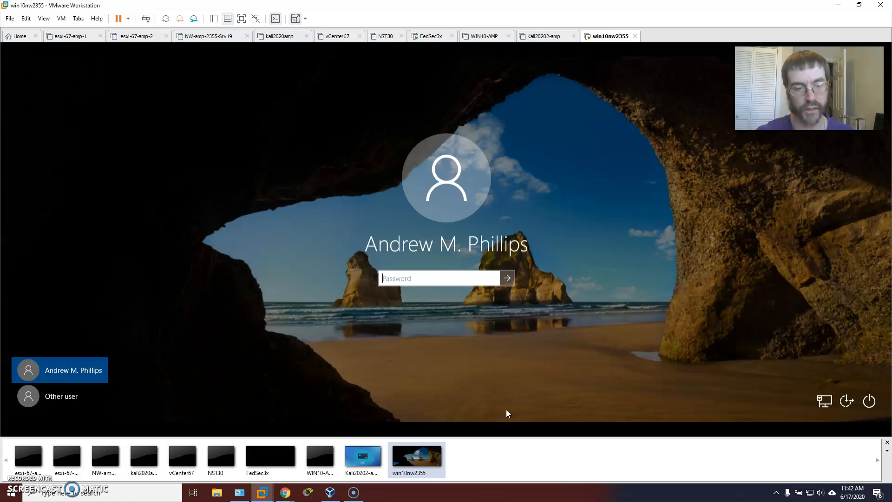
pyautogui.write('••••••••••')
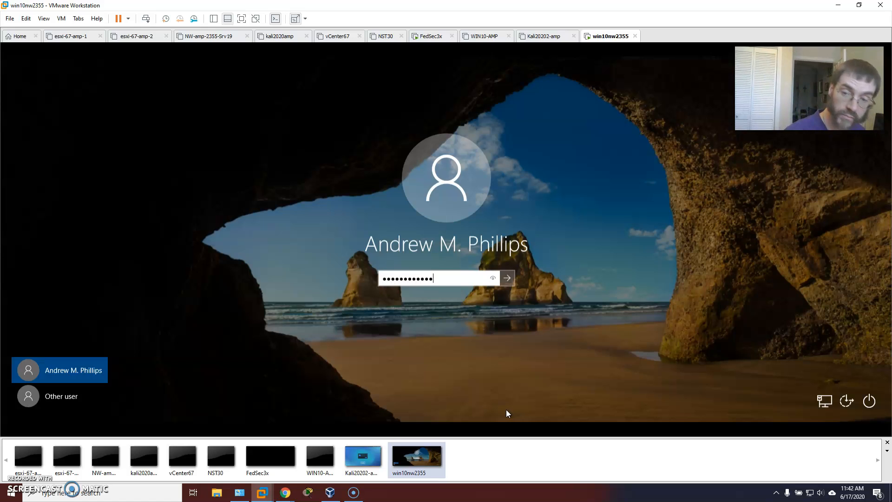
pyautogui.press('Return')
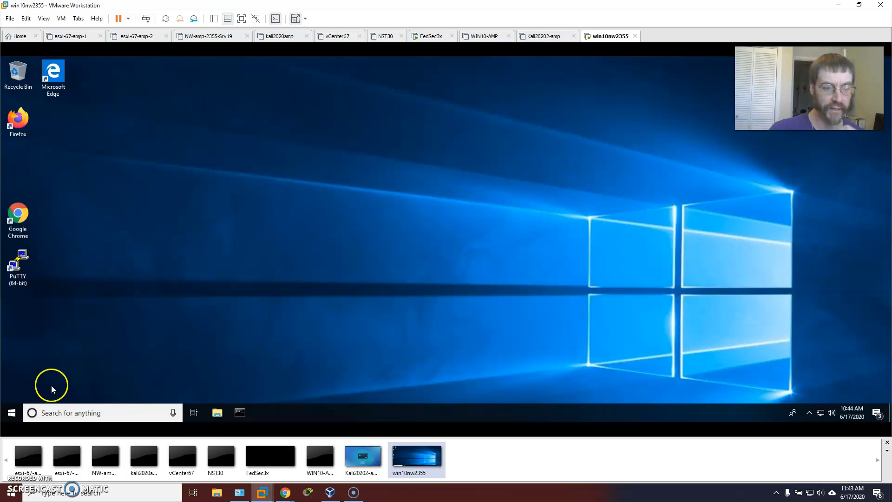
# Step: Open the Windows Features dialog from Programs and Features in the guest's Control Panel
pyautogui.click(17, 415)
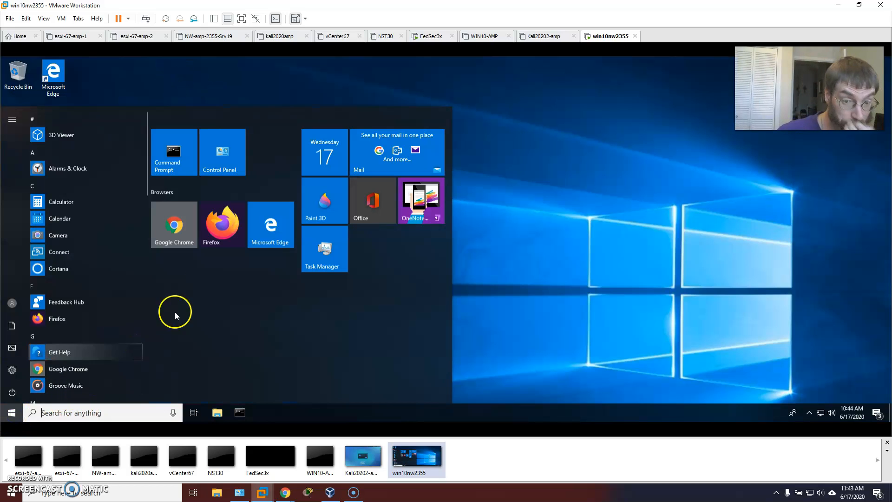
pyautogui.click(221, 157)
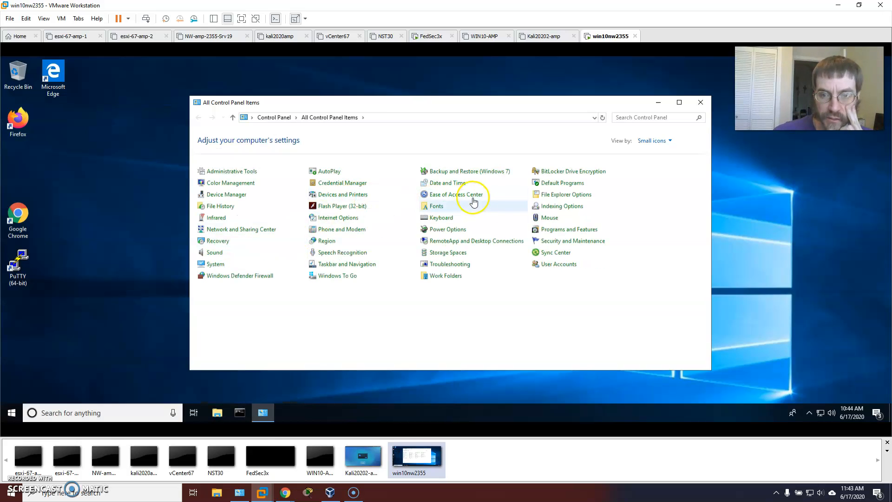
pyautogui.click(599, 231)
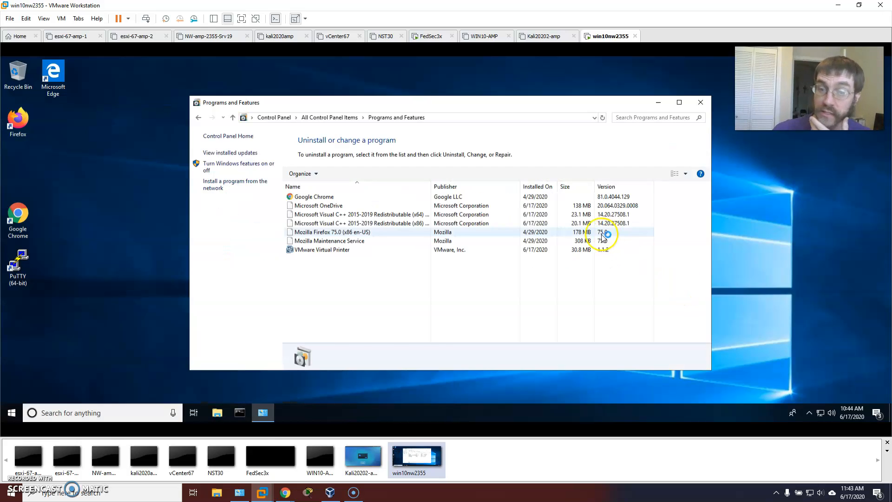
pyautogui.click(253, 167)
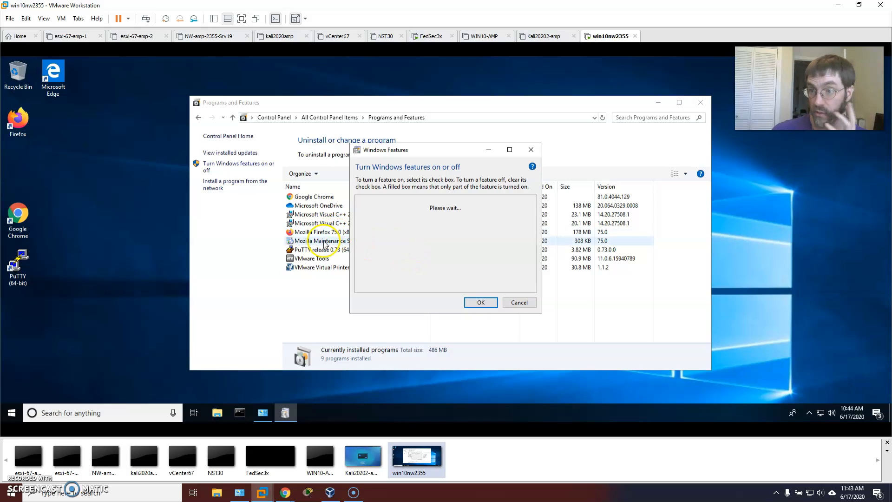
# Step: Turn on the Hyper-V feature with its Management Tools, Hypervisor and Services, and restart the guest to complete the installation
pyautogui.click(361, 266)
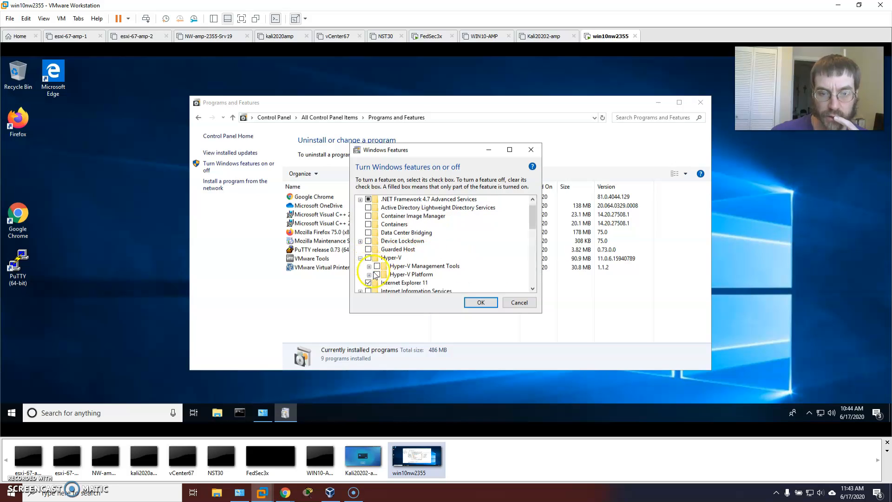
pyautogui.click(369, 274)
pyautogui.click(368, 249)
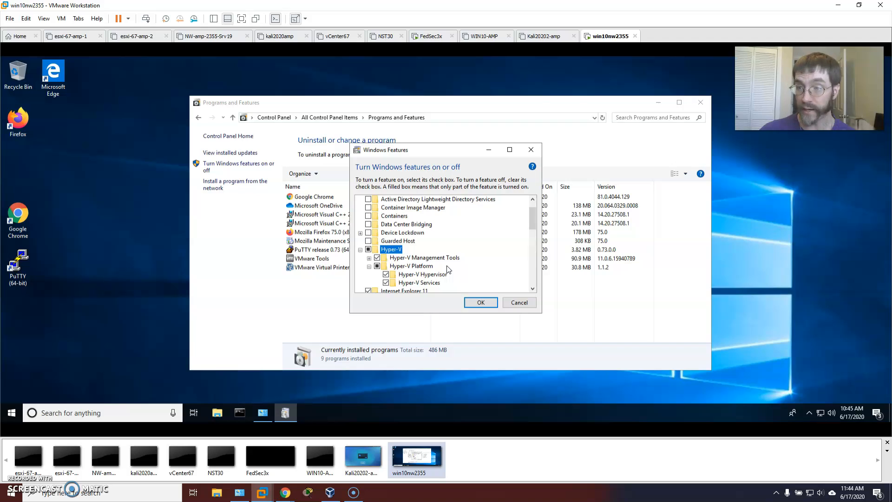
pyautogui.click(476, 302)
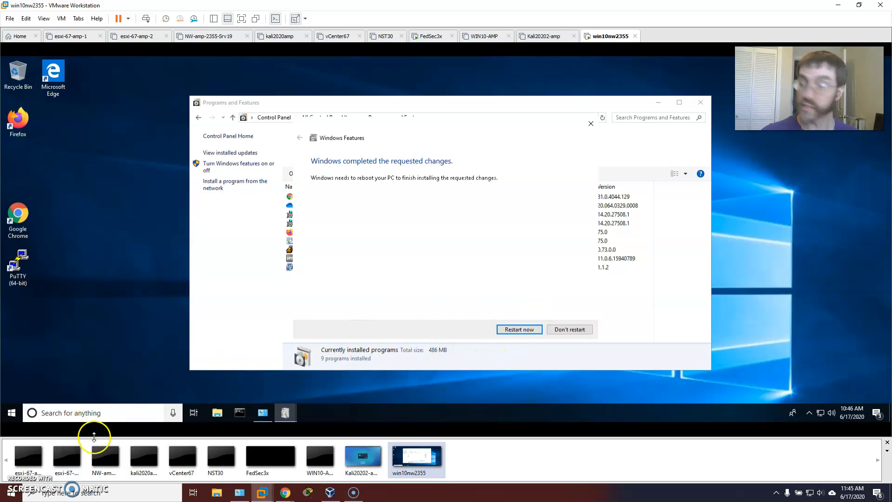
pyautogui.click(506, 335)
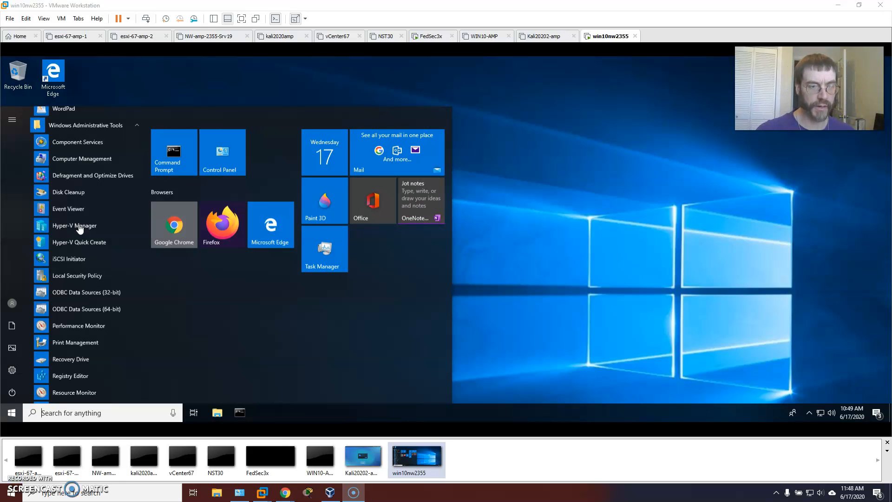
# Step: Open the WIN10NW2355 server in Hyper-V Manager and check its Quick Create window for new virtual machines
pyautogui.click(68, 226)
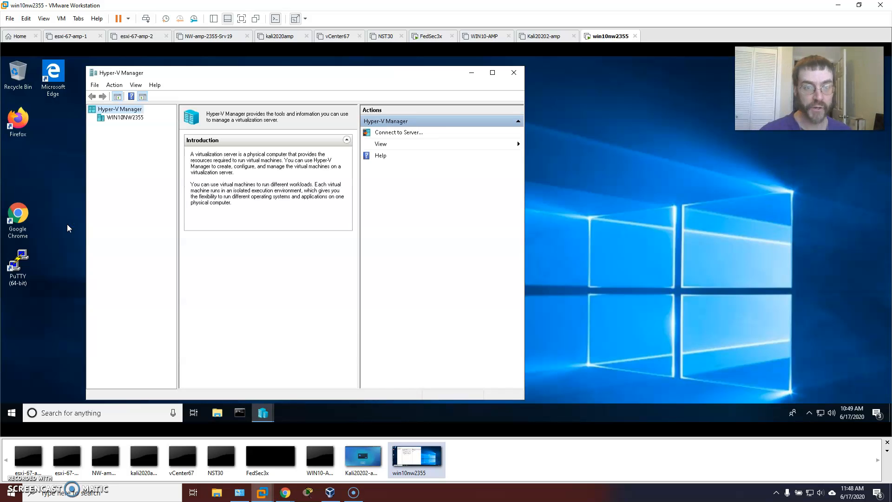
pyautogui.click(125, 117)
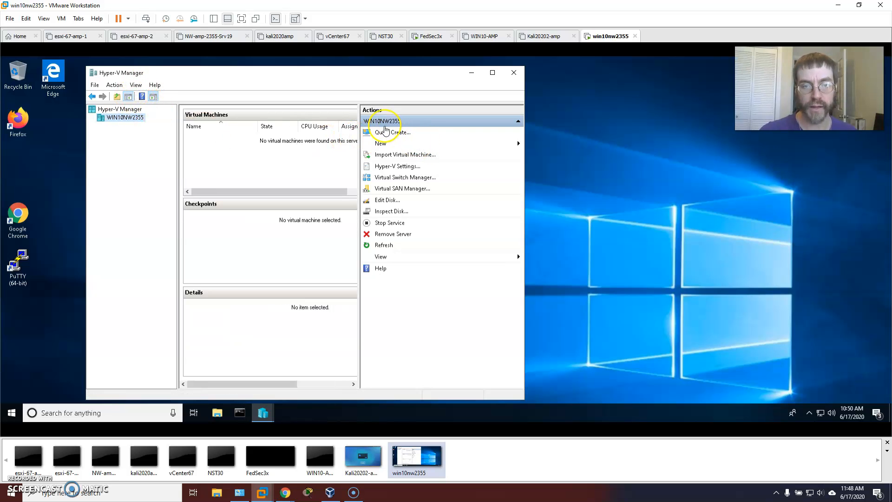
pyautogui.click(392, 134)
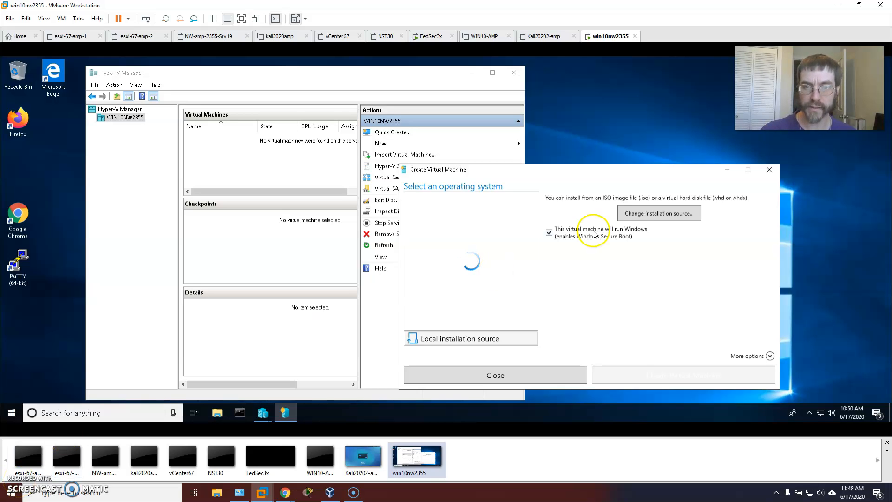
pyautogui.click(770, 170)
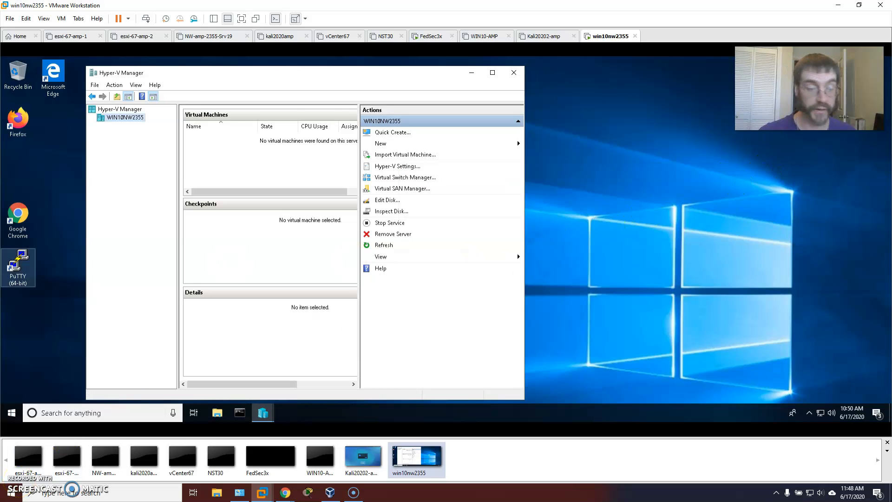